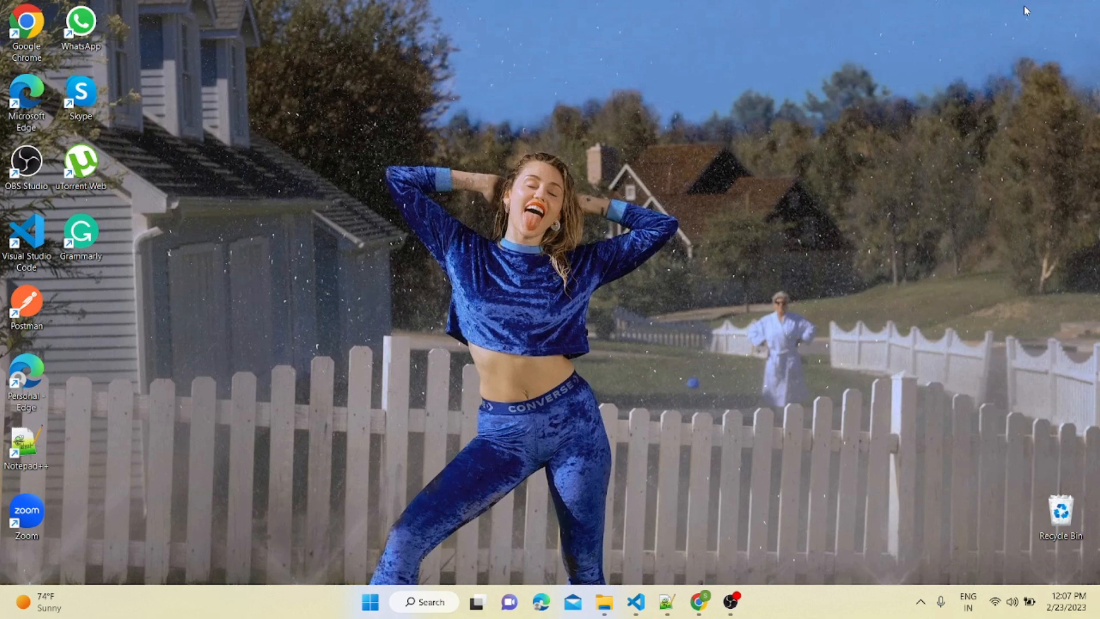
Switch to Chrome and open guru99.com/ip-address-classes.html in a new browser tab
left_click(698, 601)
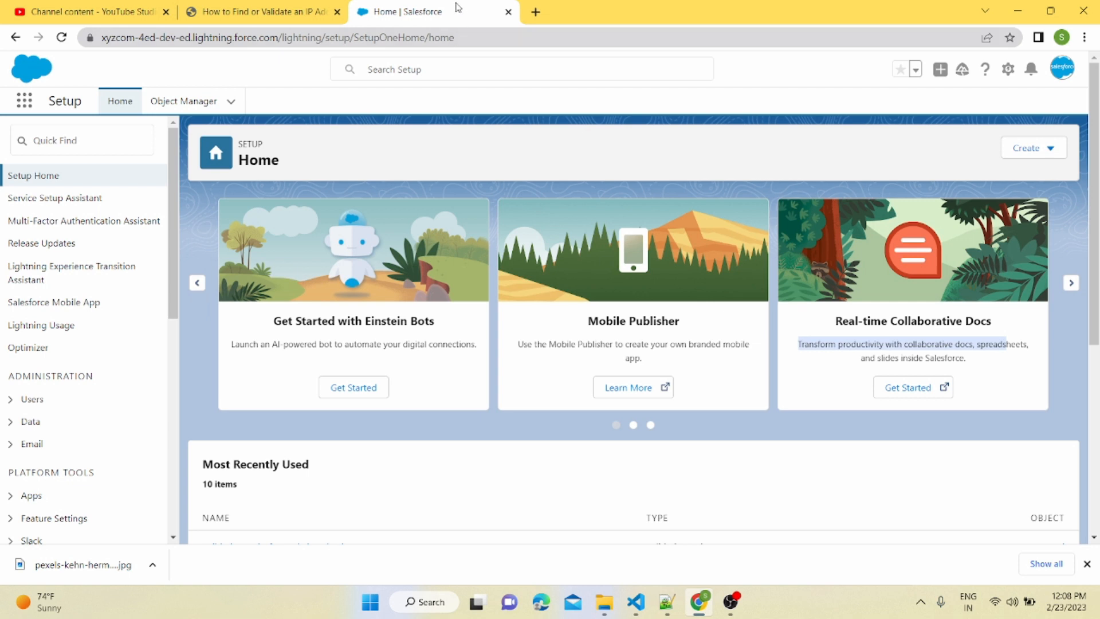
left_click(535, 12)
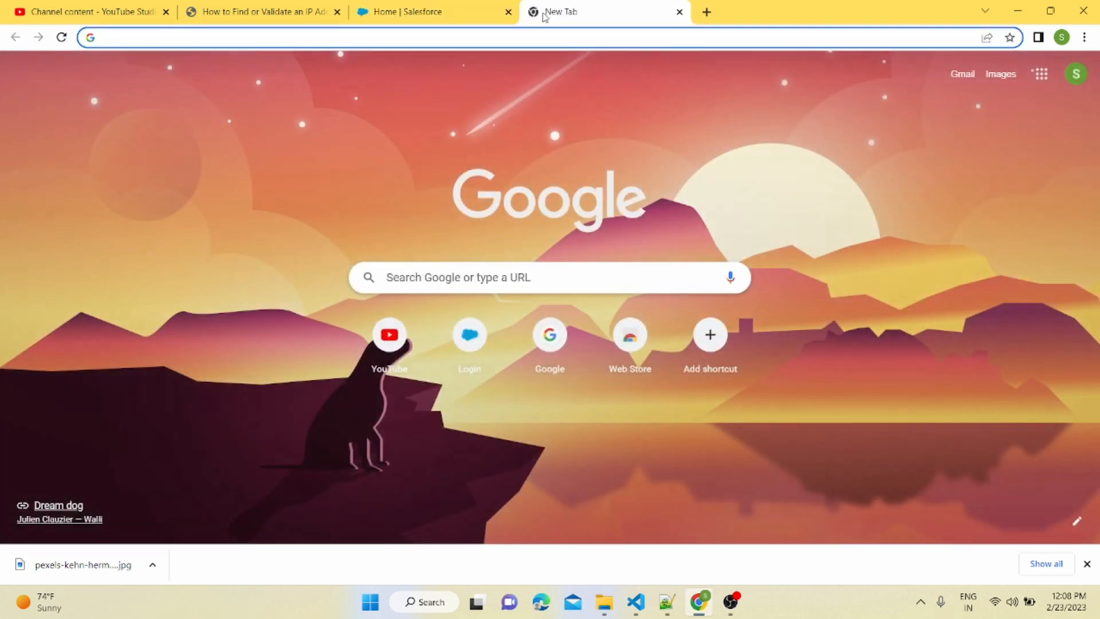
type("ip-address-classes.html")
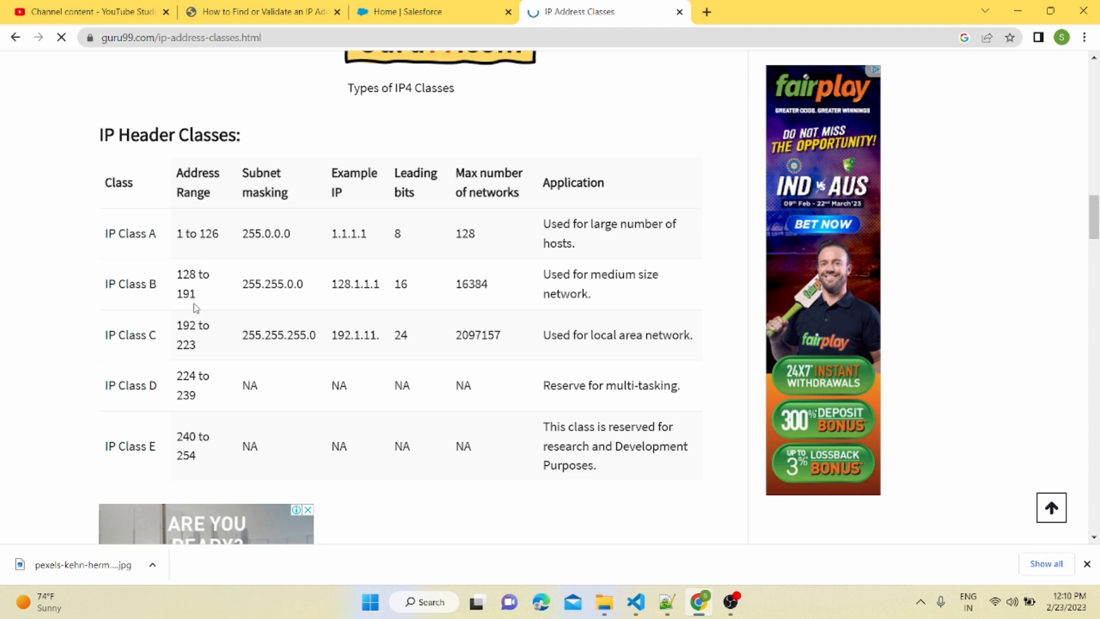
Examine the example IP addresses for classes A, B and C in the IP Header Classes table
left_click_drag(368, 235, 322, 240)
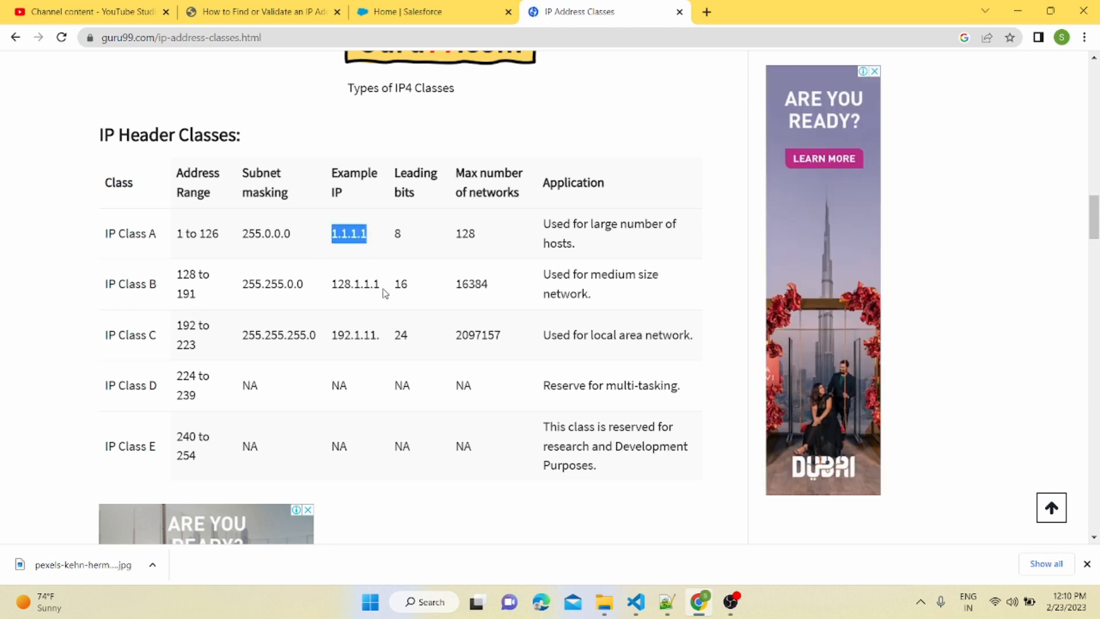
left_click_drag(382, 286, 329, 293)
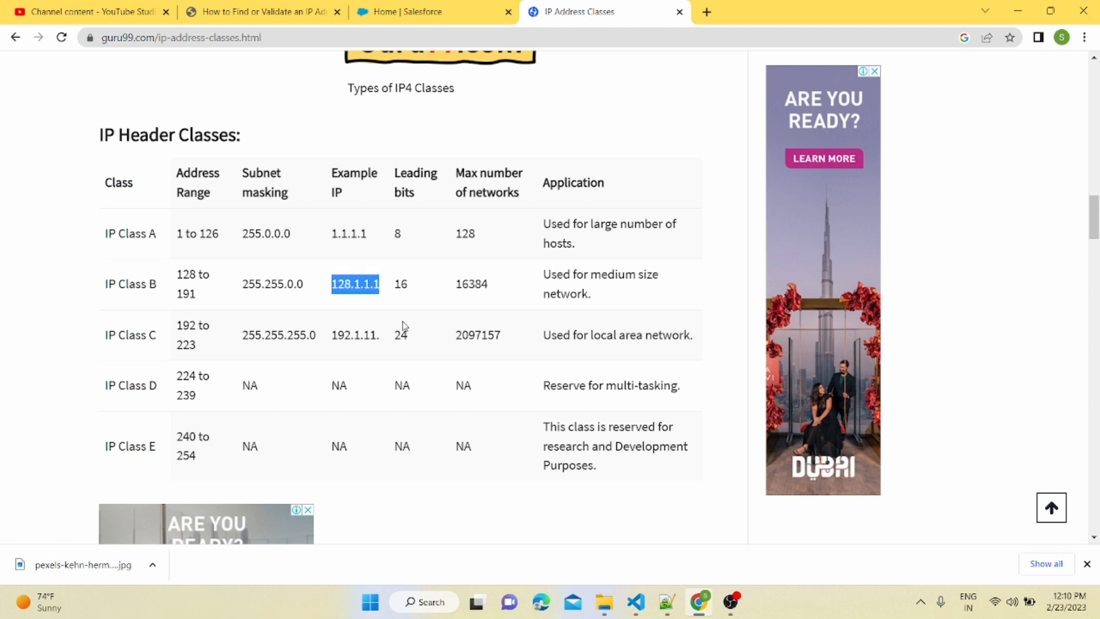
left_click_drag(333, 340, 371, 360)
left_click(360, 376)
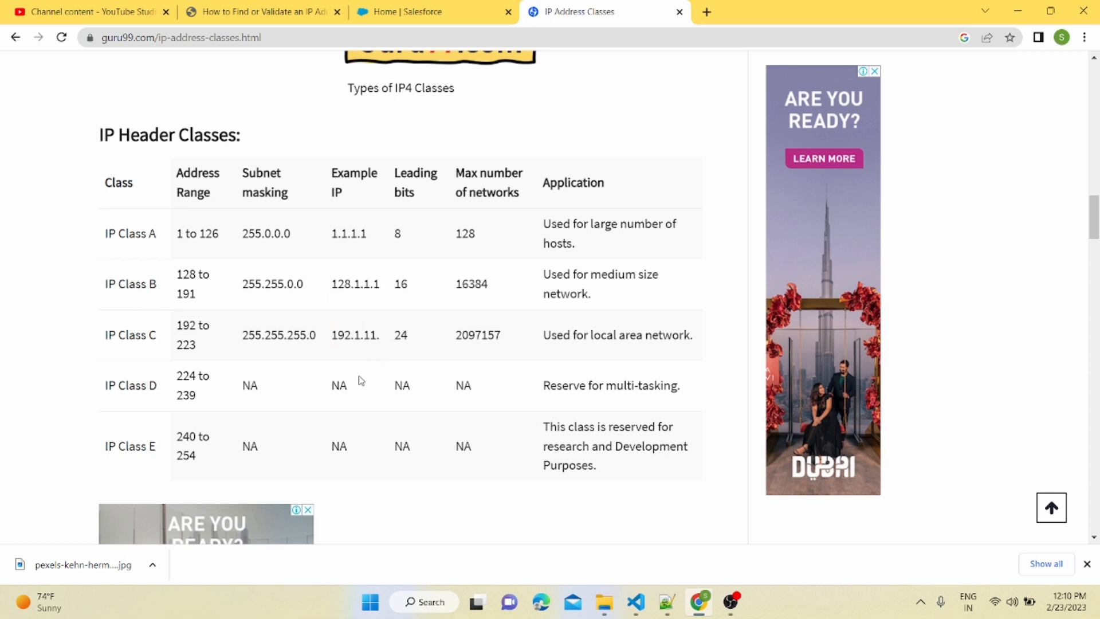
Return to Salesforce Setup and open the Account object's Fields & Relationships from Object Manager
left_click(457, 9)
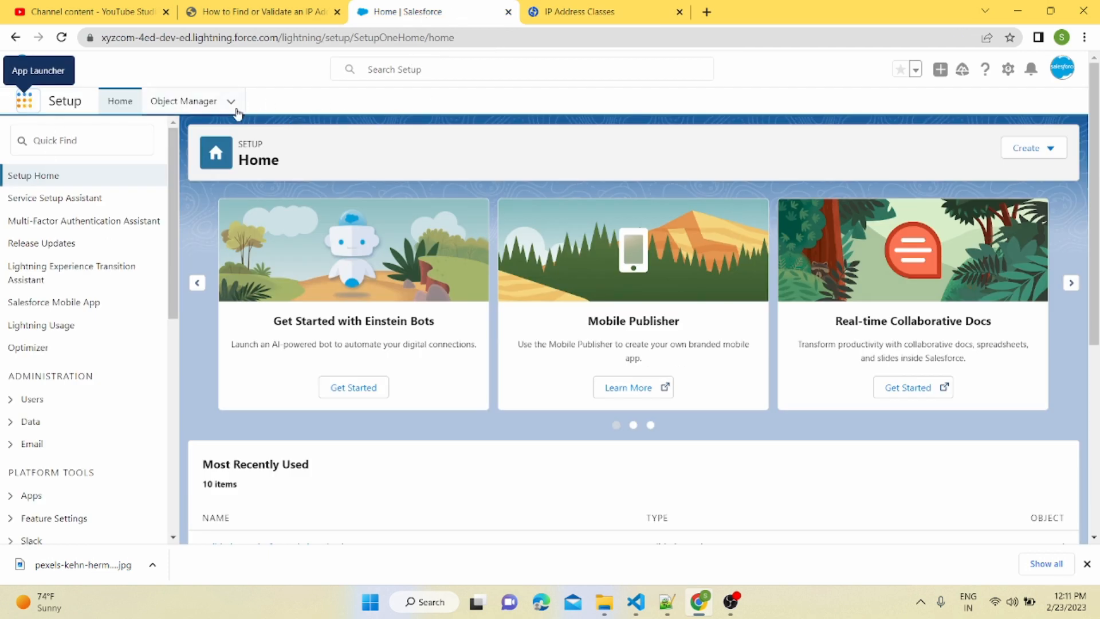
left_click(216, 108)
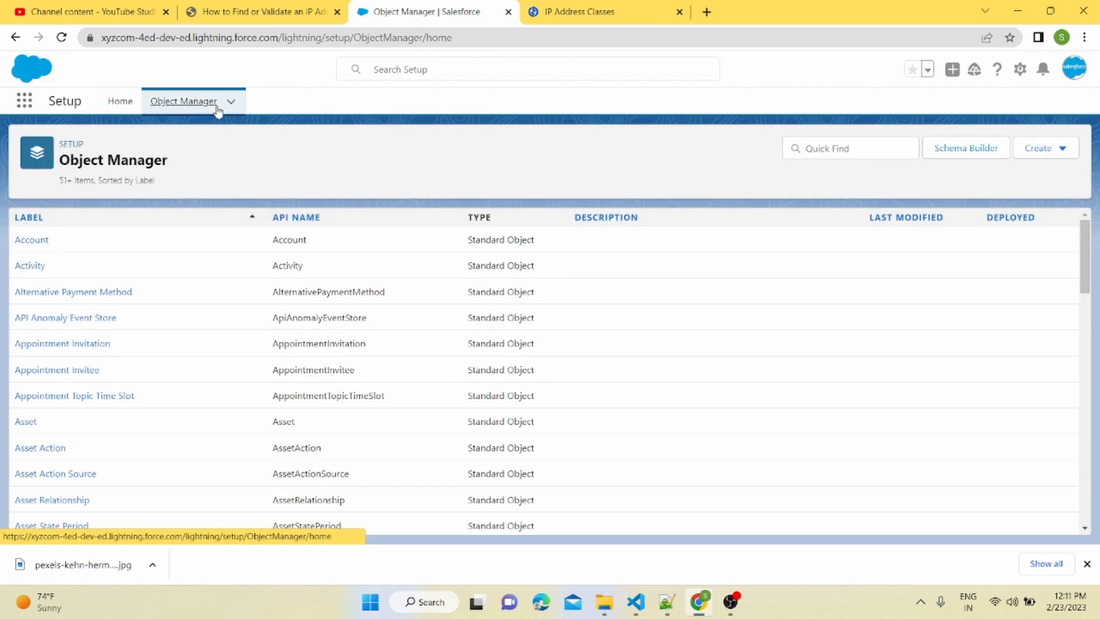
left_click(30, 240)
left_click(50, 245)
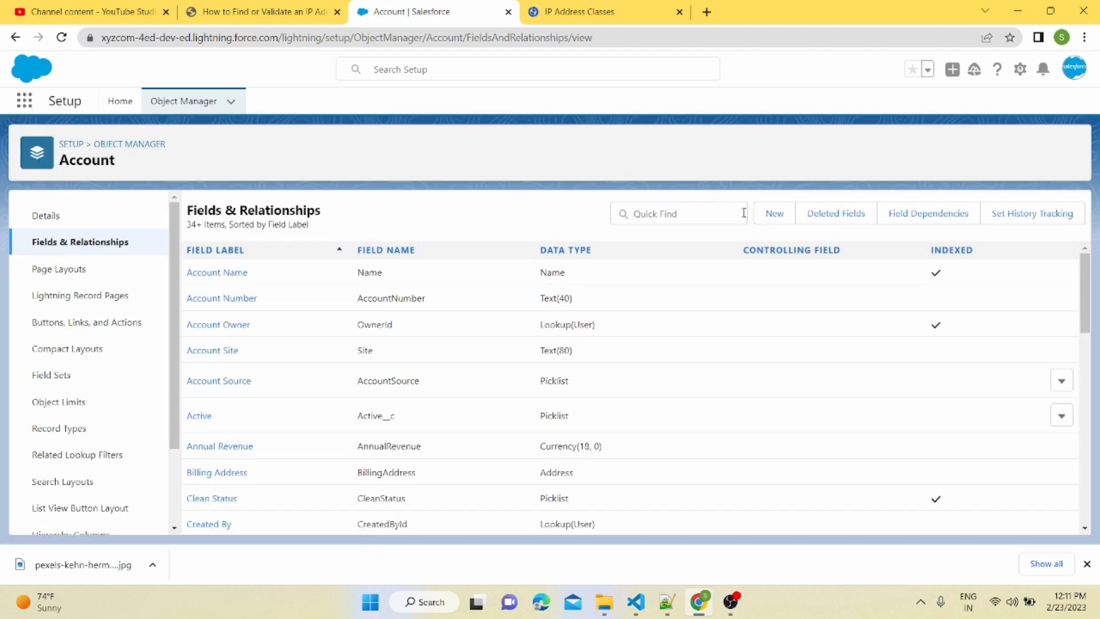
Start a new custom field on Account with the Text data type
left_click(784, 221)
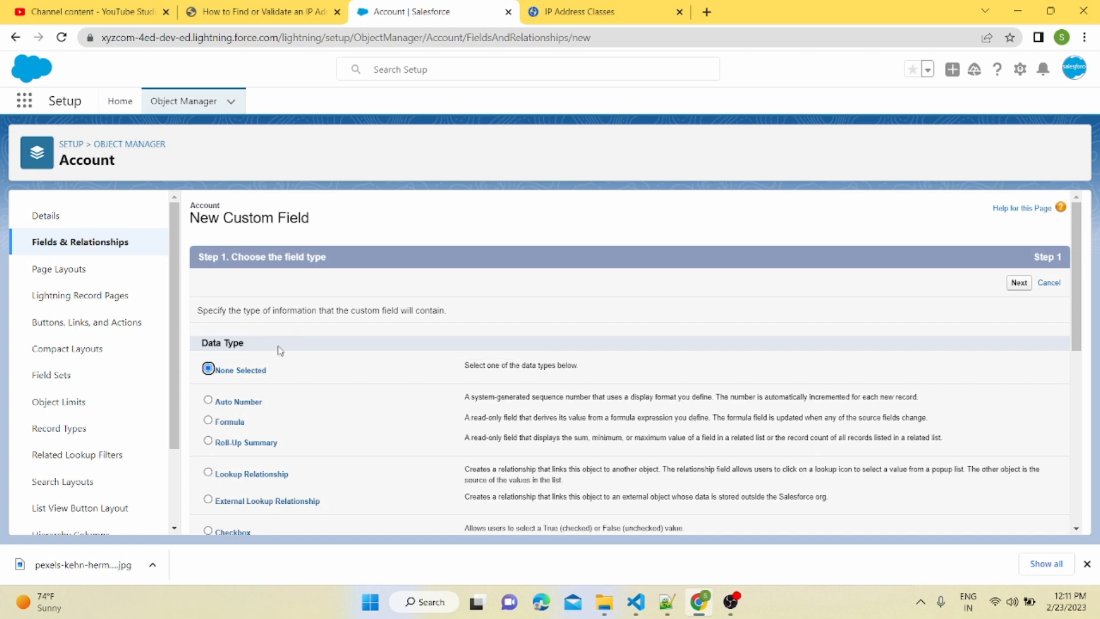
scroll(233, 439, "down", 4)
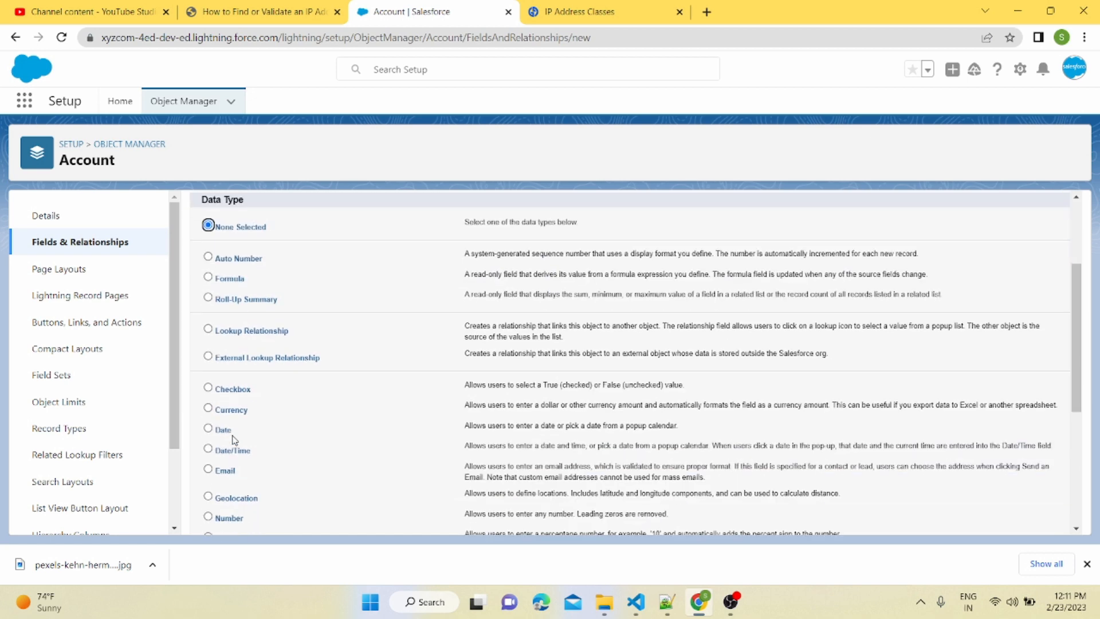
scroll(233, 440, "down", 3)
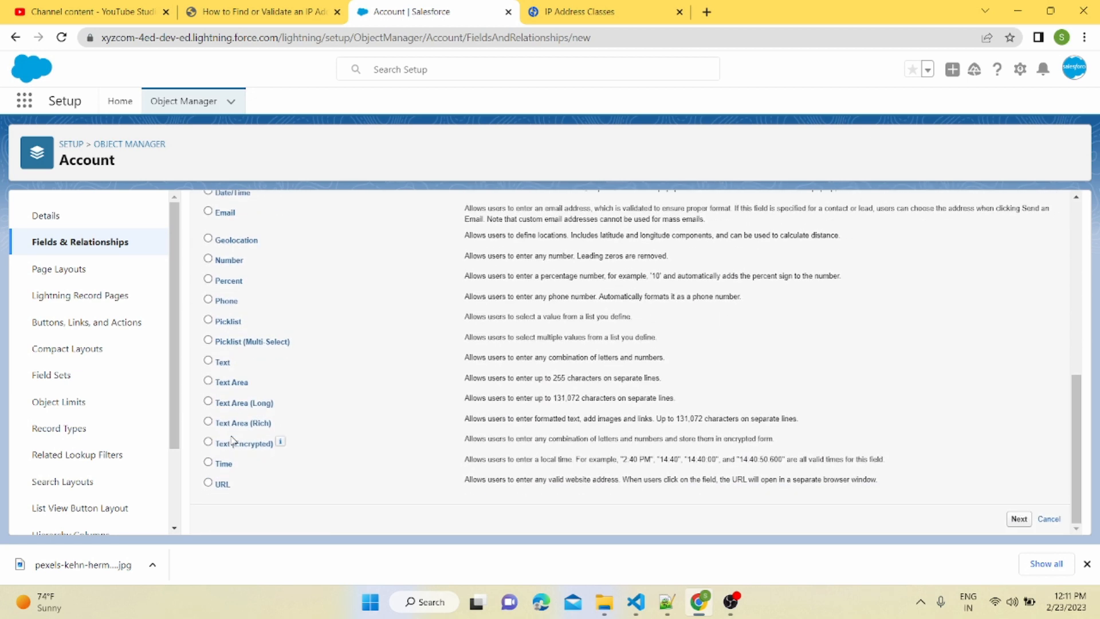
left_click(210, 364)
left_click(1020, 519)
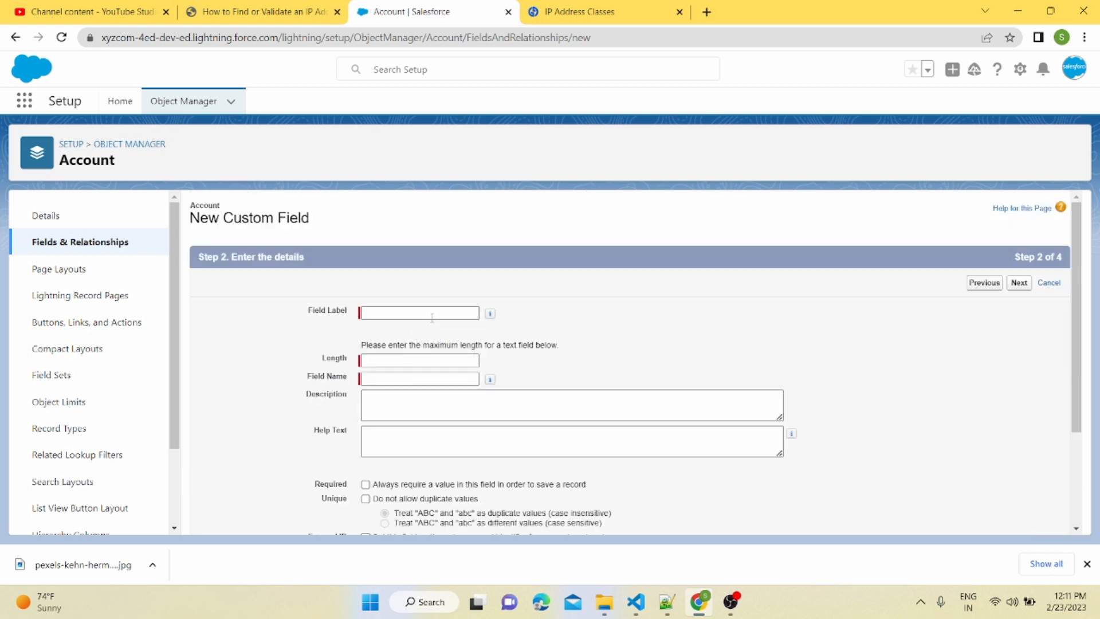
Enter the field label IP Address with a length of 255 and continue to field-level security
left_click(428, 310)
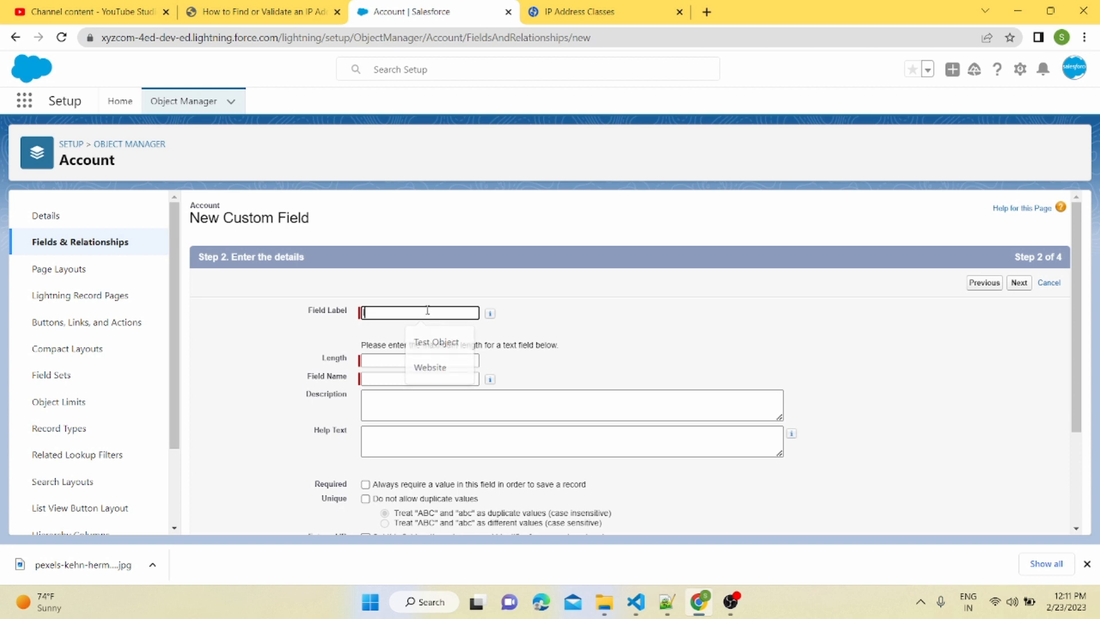
type("IP Addre")
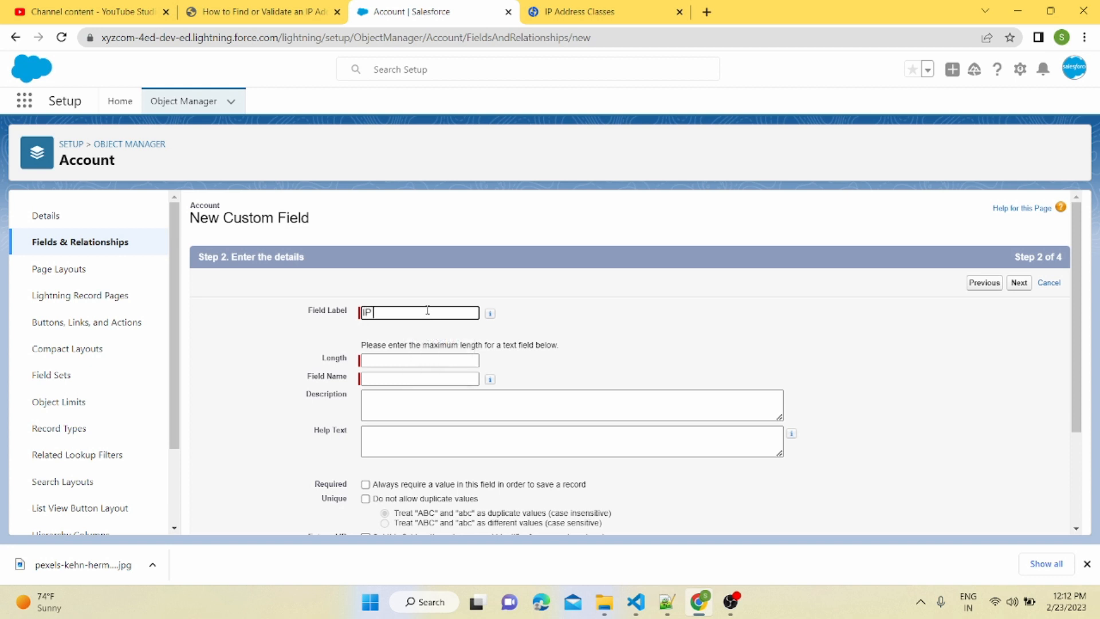
type("ss")
left_click(410, 360)
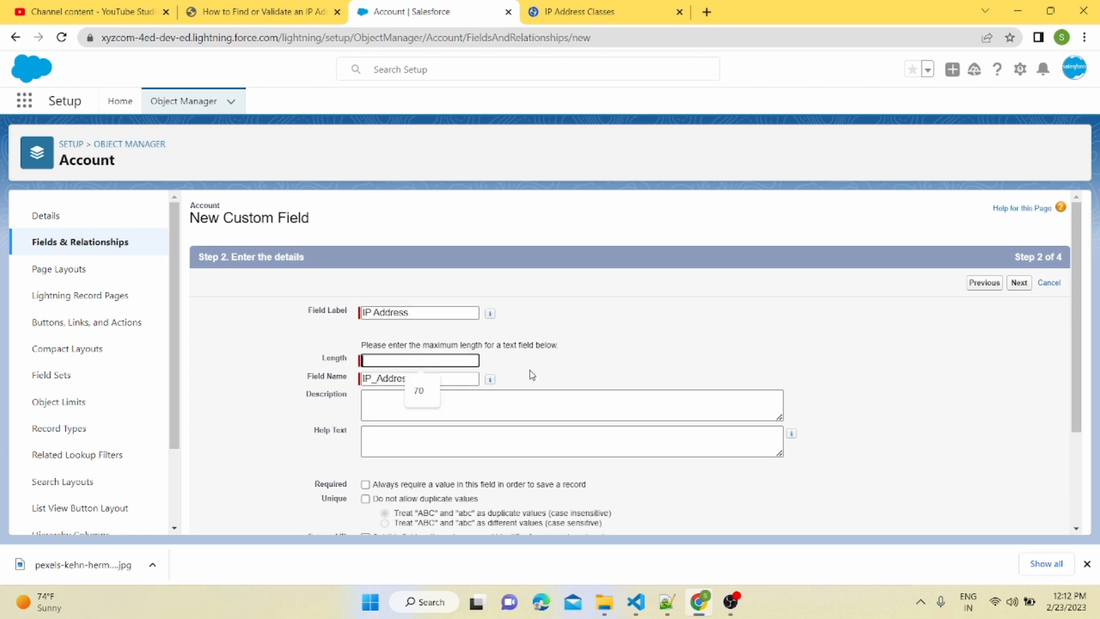
type("255")
scroll(487, 401, "down", 3)
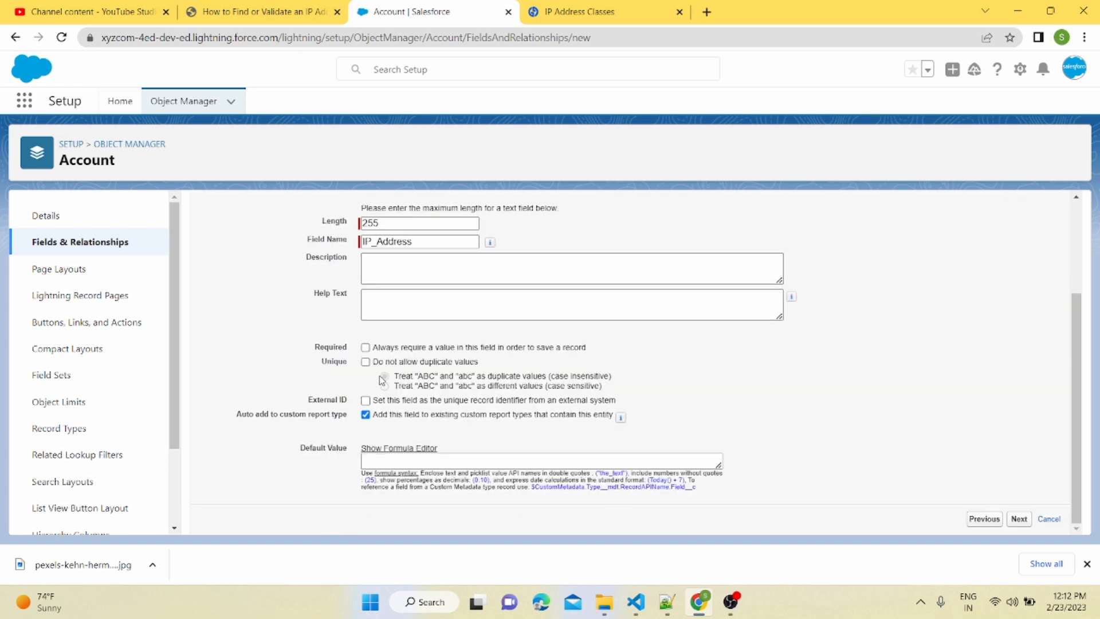
left_click(1014, 521)
Make the IP Address field visible to all profiles and save it with all Account page layouts included
left_click(771, 404)
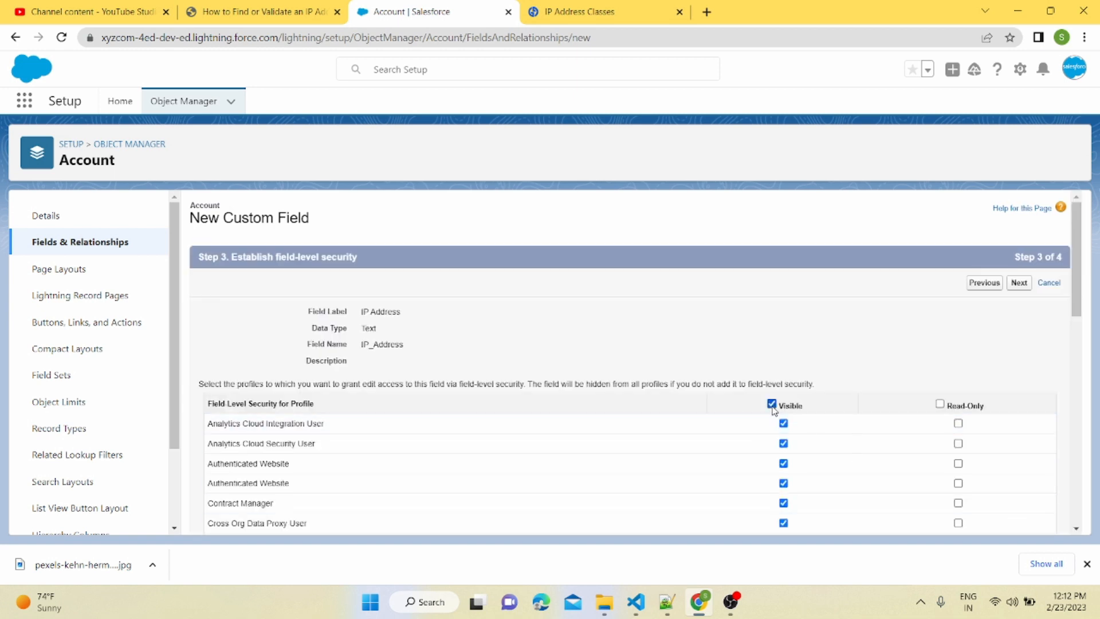
scroll(800, 422, "down", 10)
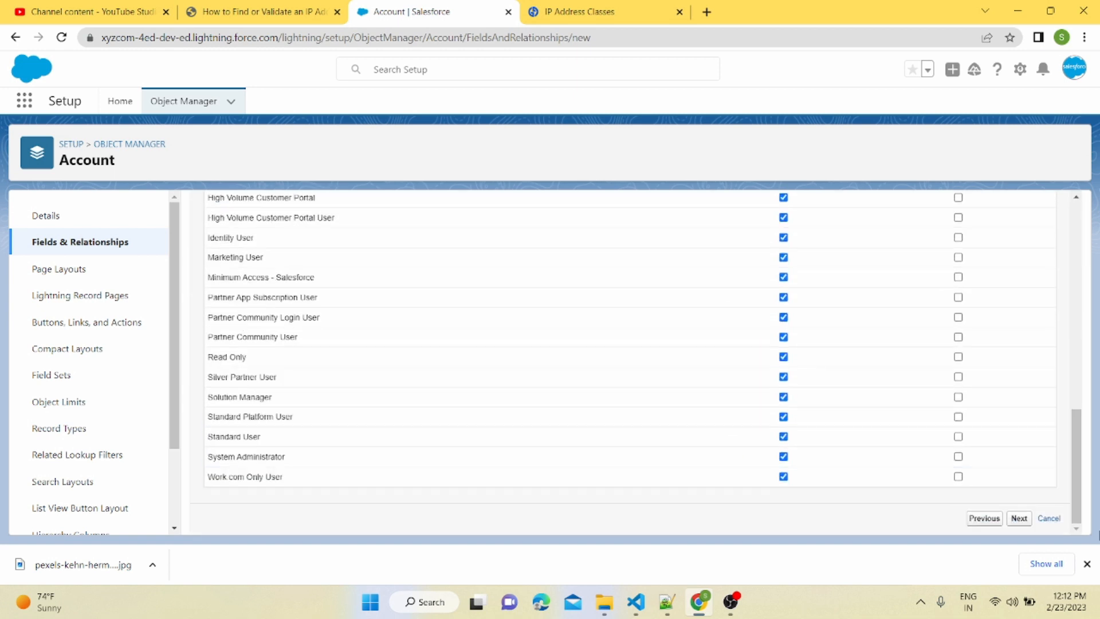
left_click(1031, 523)
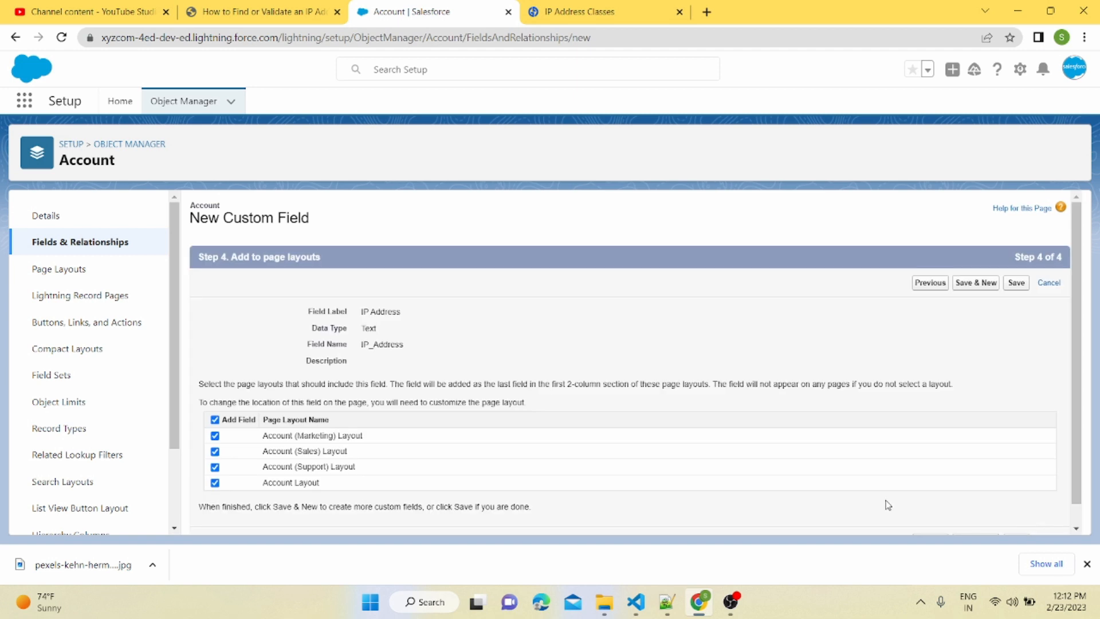
scroll(480, 458, "down", 1)
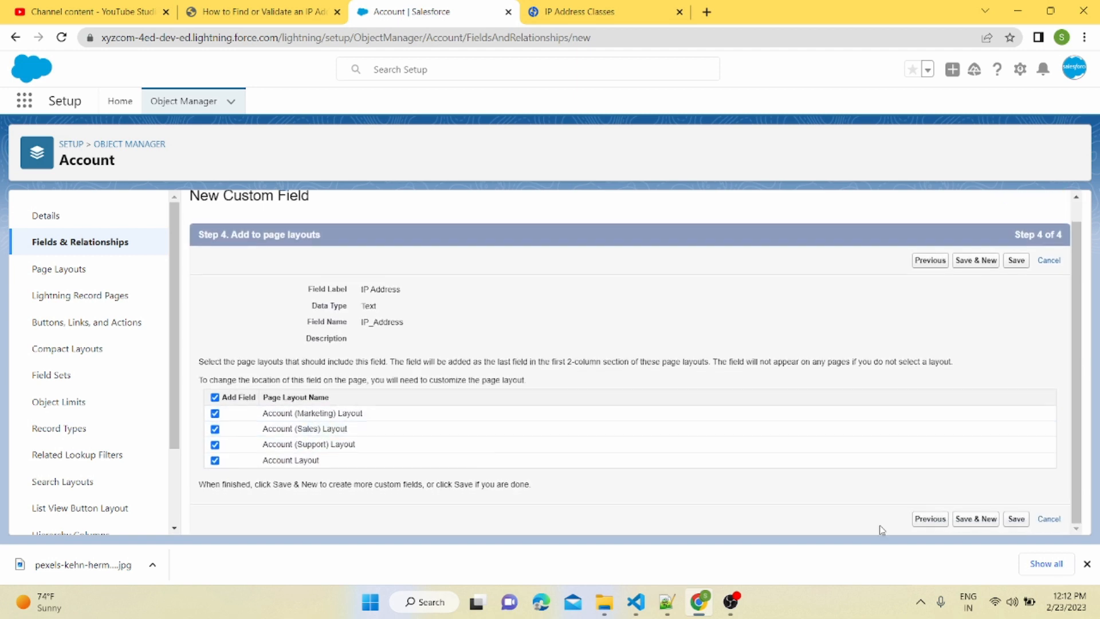
left_click(1017, 519)
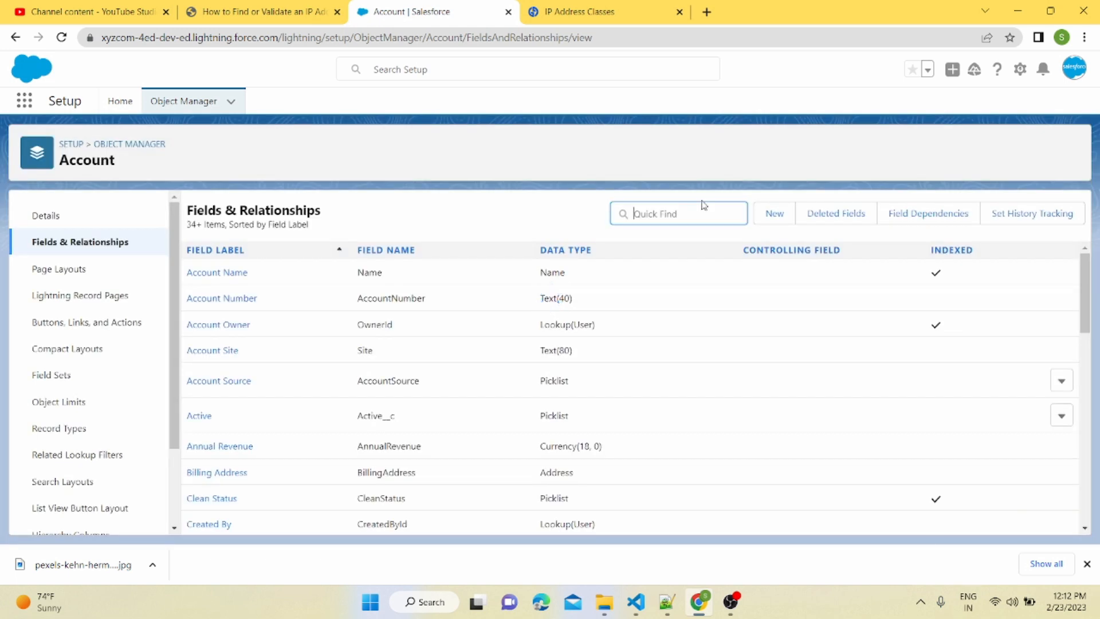
Search the Account fields for "Ip" and check the IP Address field's API name
type("Ip")
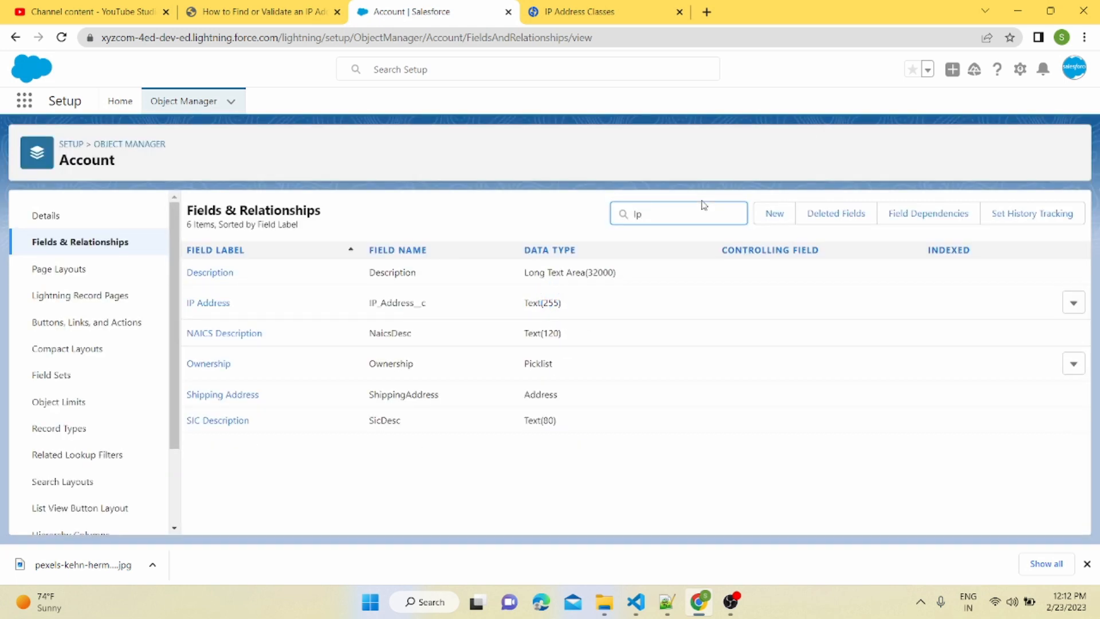
left_click_drag(431, 304, 366, 308)
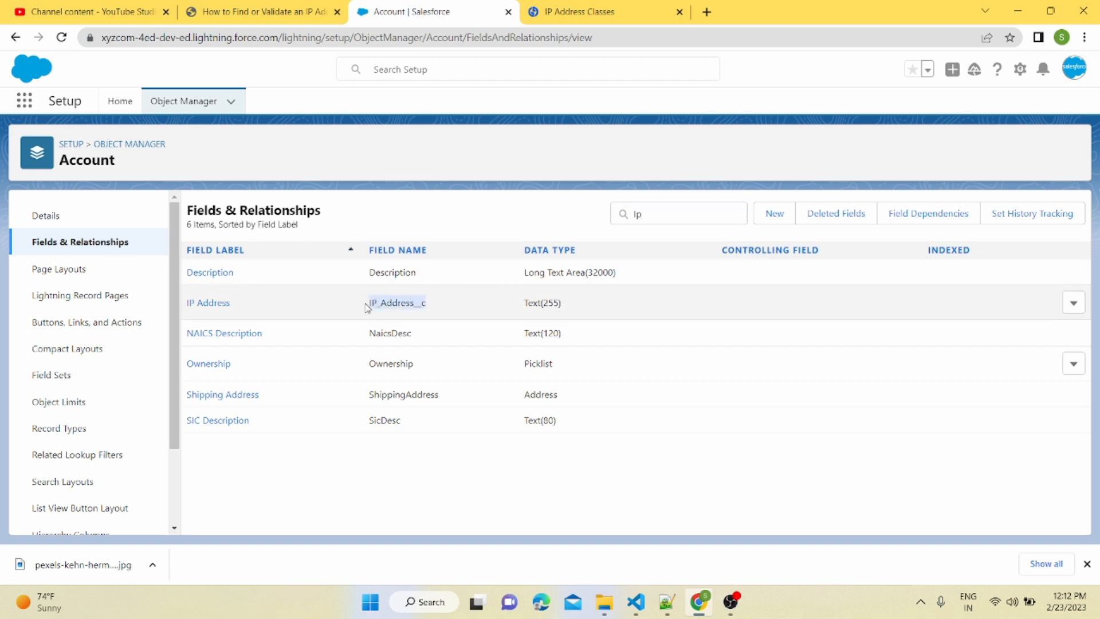
Start a new Account validation rule named Valid IP Address and place the cursor in its empty error condition formula
scroll(122, 490, "down", 2)
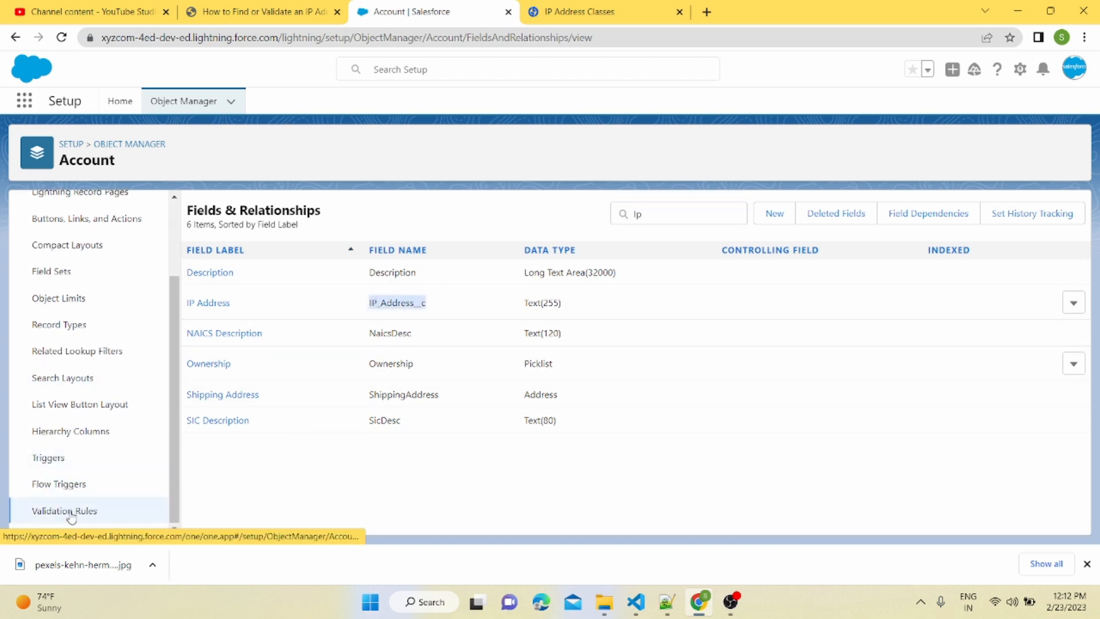
left_click(70, 514)
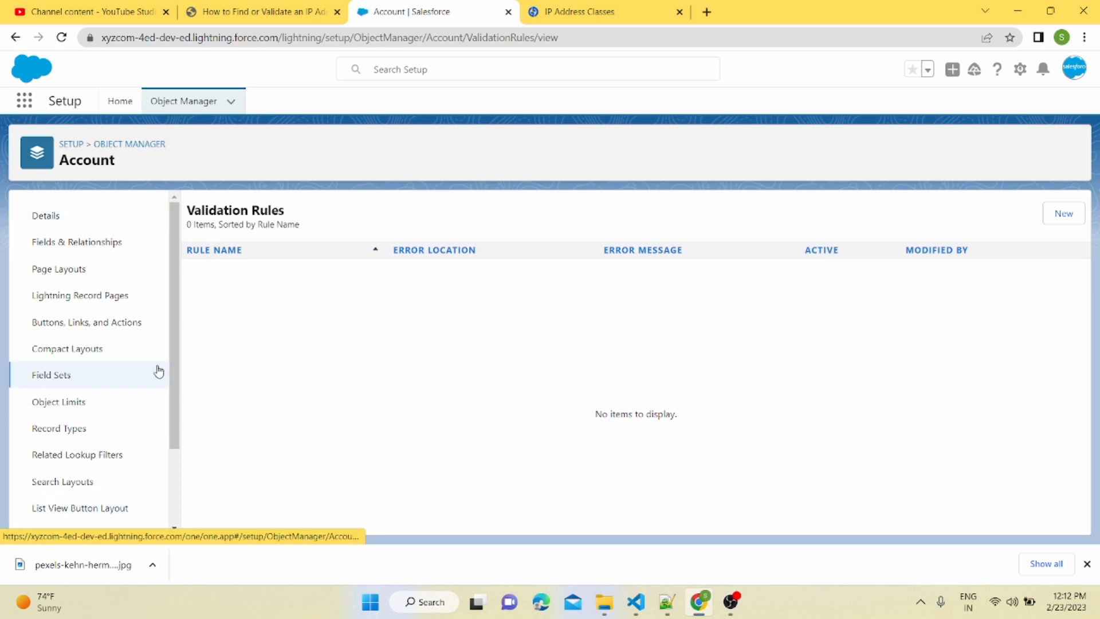
left_click(1064, 214)
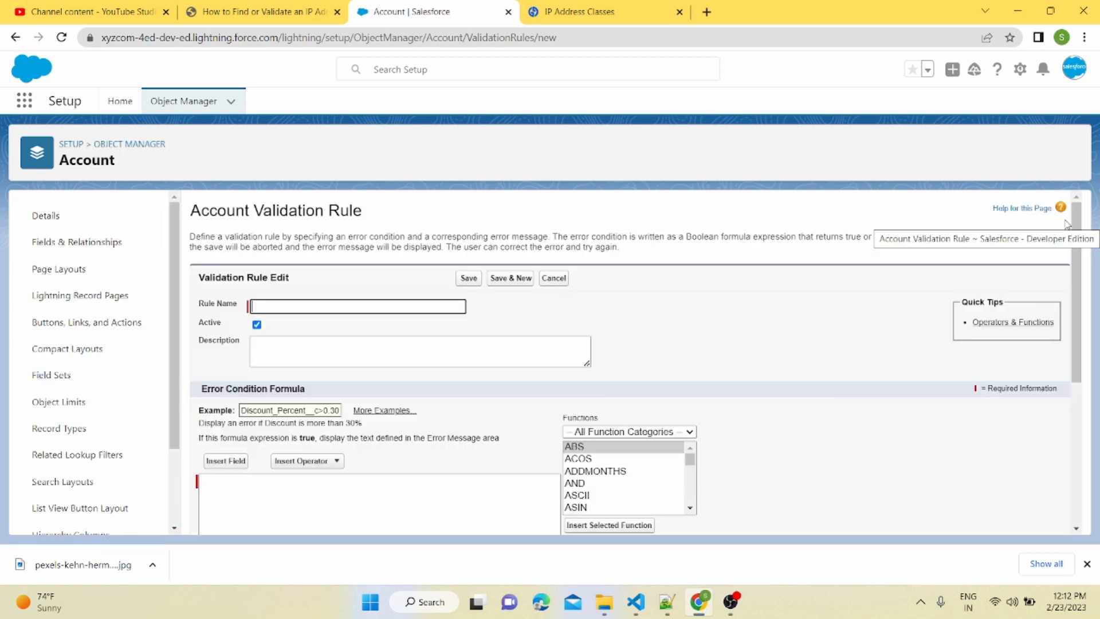
left_click(311, 306)
type("Vali")
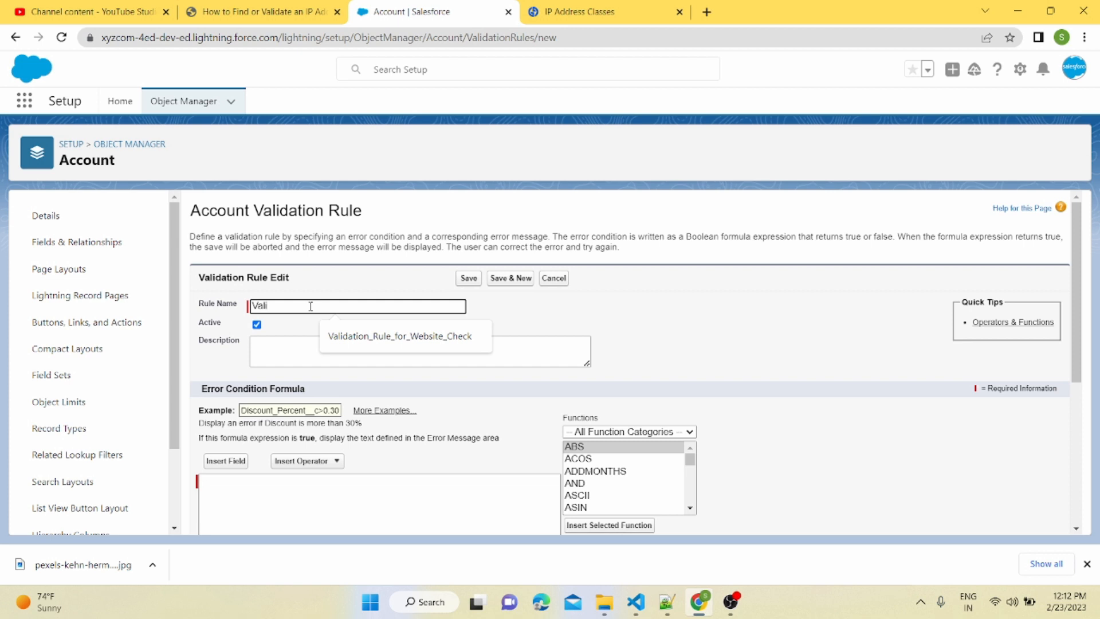
type("d")
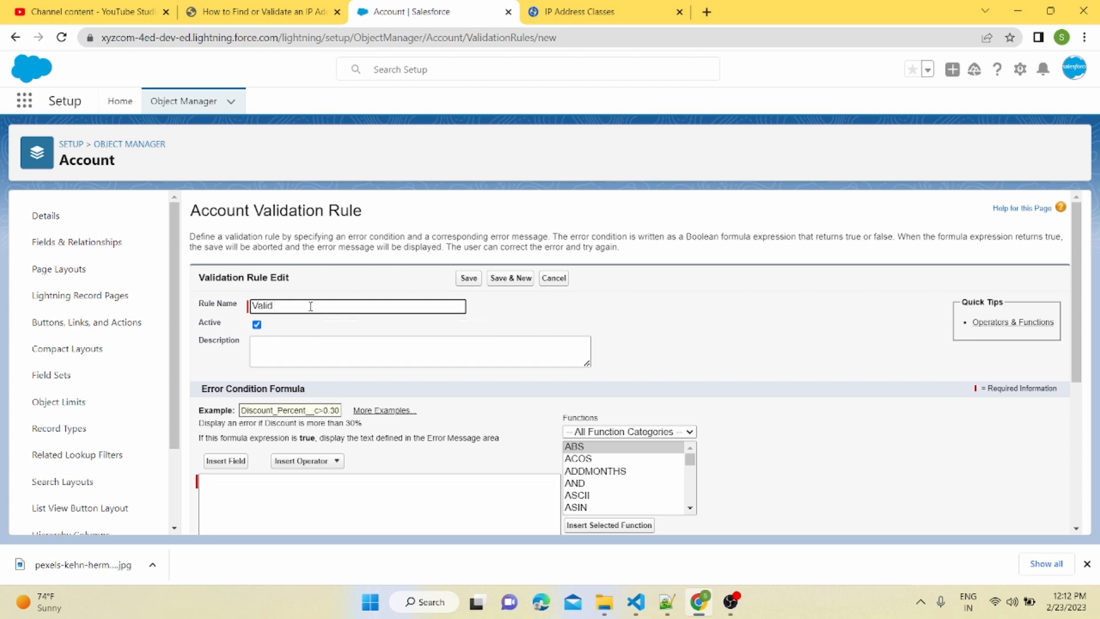
type(" IP Address")
scroll(318, 362, "down", 4)
left_click(215, 312)
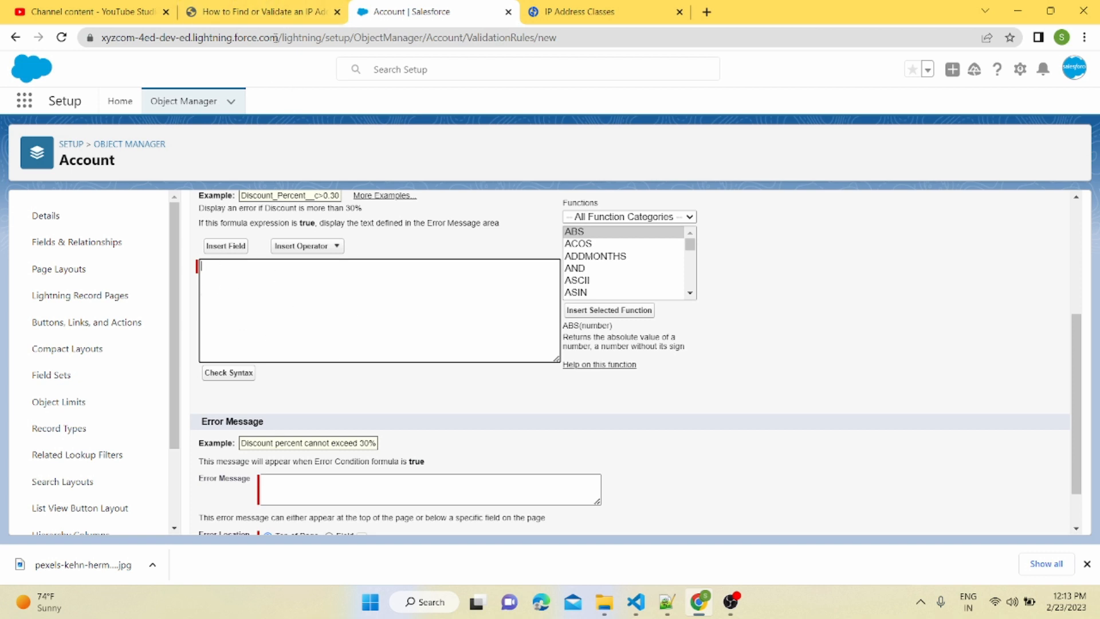
Examine the Checking User Input regexes on the regular-expressions.info IP address page, then return to the Account validation rule
left_click(269, 4)
scroll(446, 323, "up", 1)
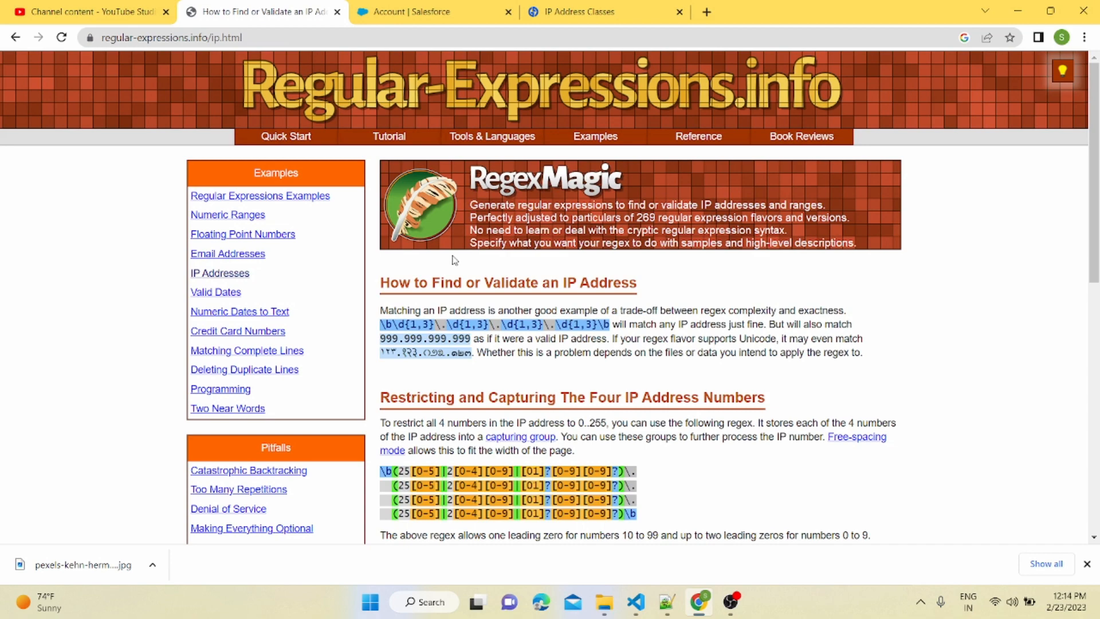
scroll(515, 314, "down", 20)
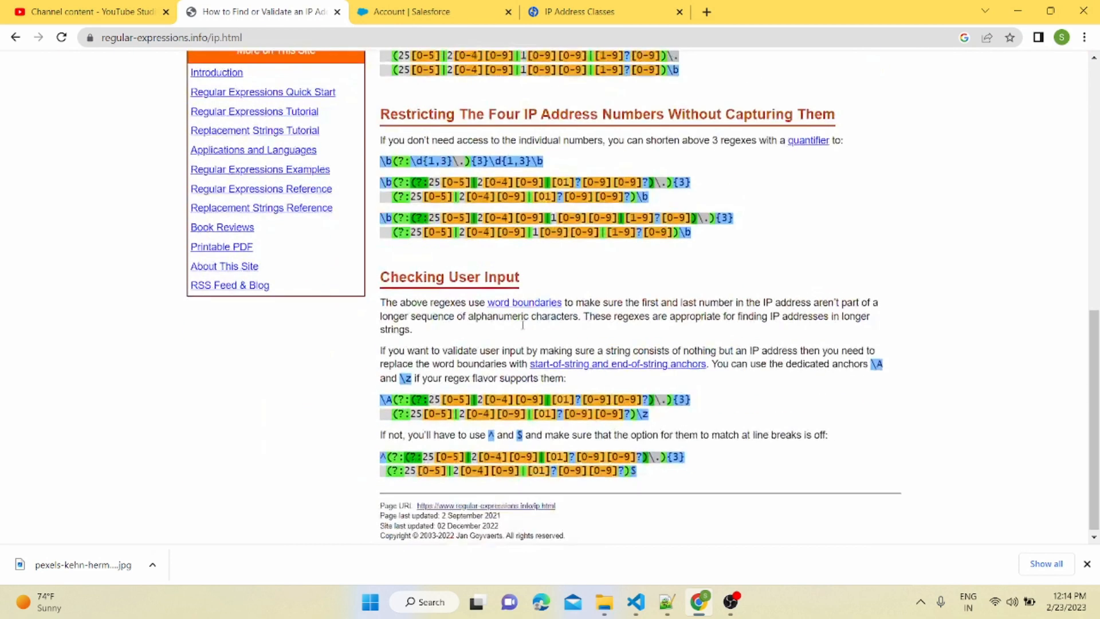
left_click_drag(658, 413, 380, 395)
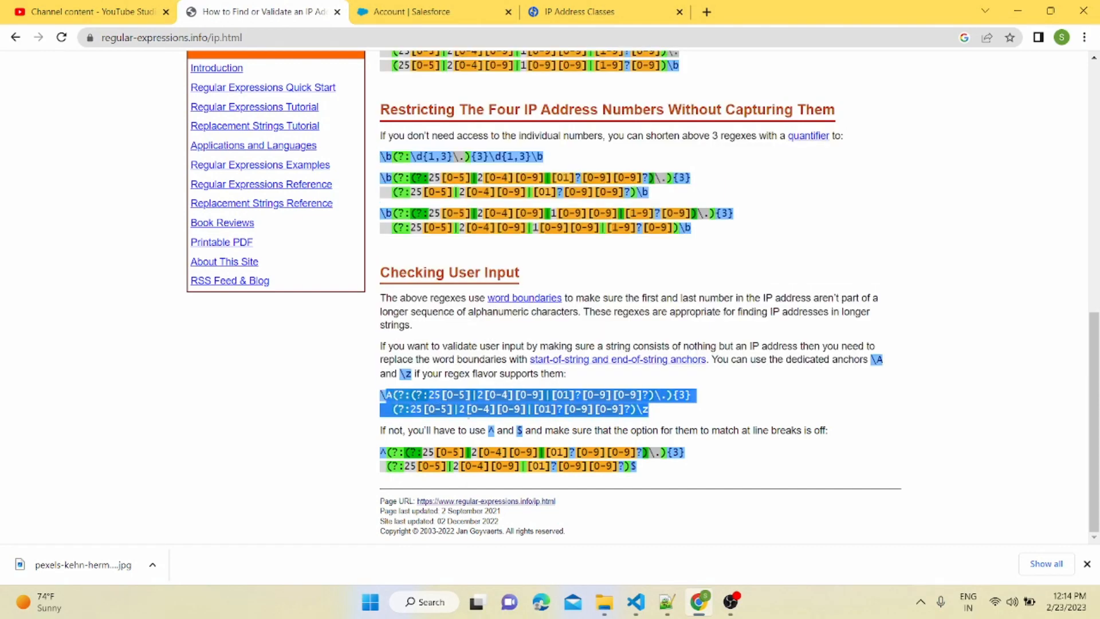
left_click_drag(657, 478, 392, 453)
left_click(237, 42)
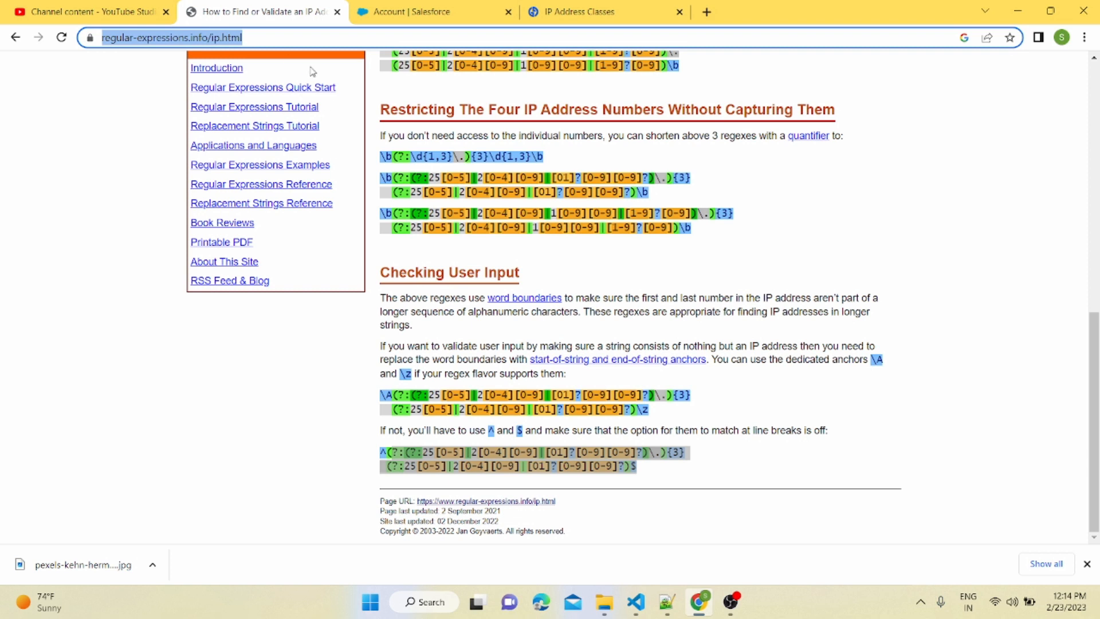
left_click(444, 10)
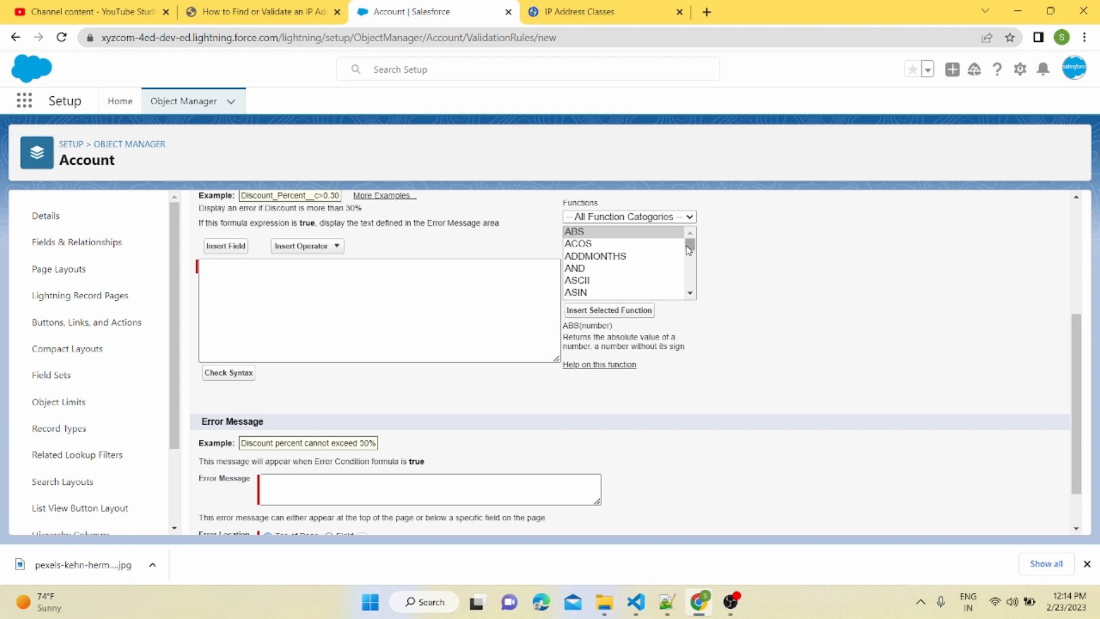
Find the NOT function in the function list and insert it into the empty error condition formula
left_click_drag(688, 249, 698, 273)
mouse_move(698, 276)
left_mouse_down()
mouse_move(700, 293)
mouse_move(691, 269)
left_mouse_up()
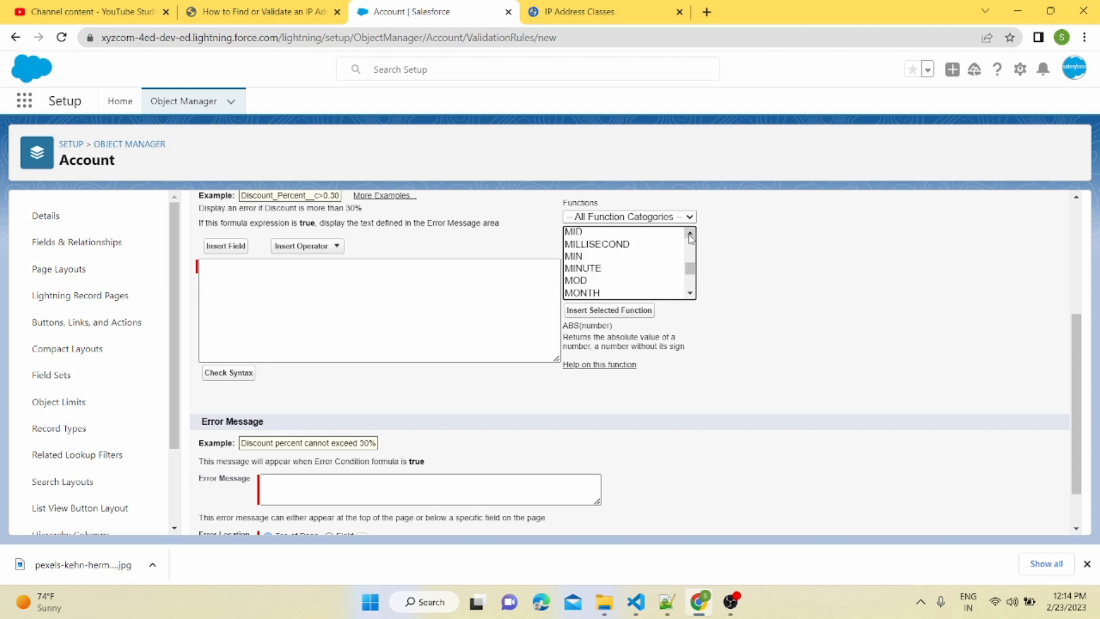
left_click(690, 292)
left_click(691, 293)
left_click(600, 262)
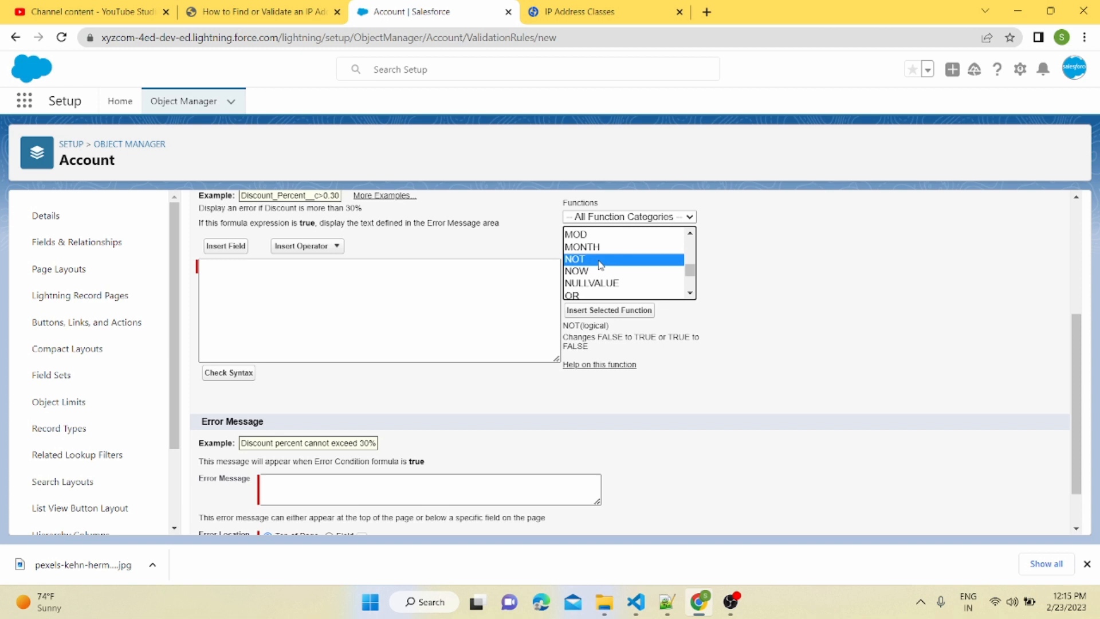
left_click(621, 311)
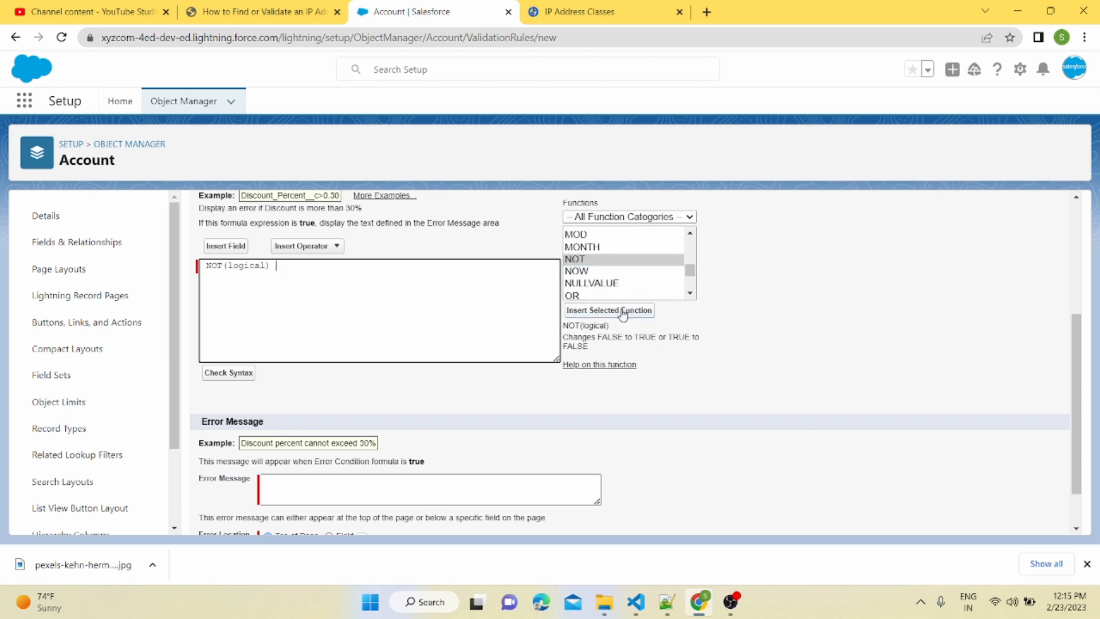
Replace the logical placeholder inside NOT with the REGEX function from the function list
double_click(255, 265)
mouse_move(695, 276)
left_mouse_down()
mouse_move(691, 290)
mouse_move(689, 279)
left_mouse_up()
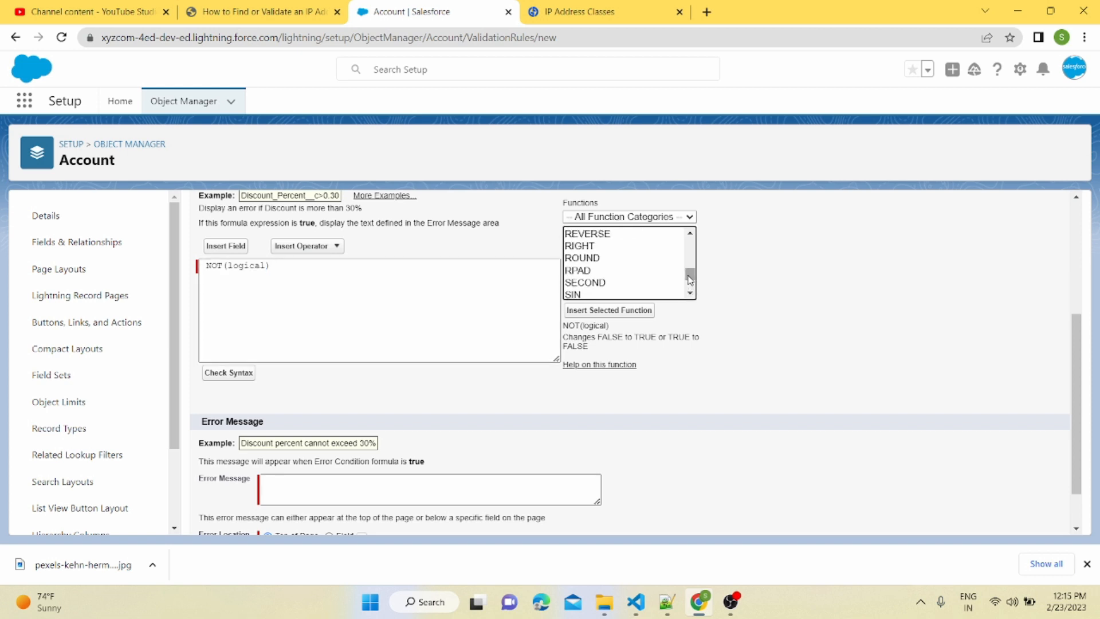
scroll(673, 250, "up", 2)
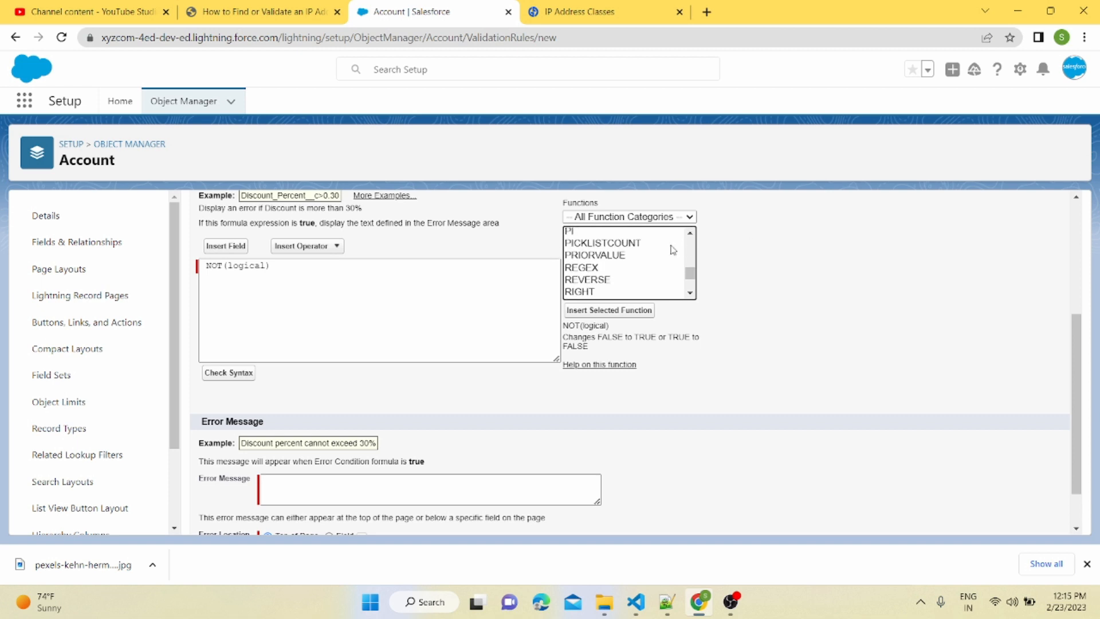
left_click(613, 267)
left_click(621, 311)
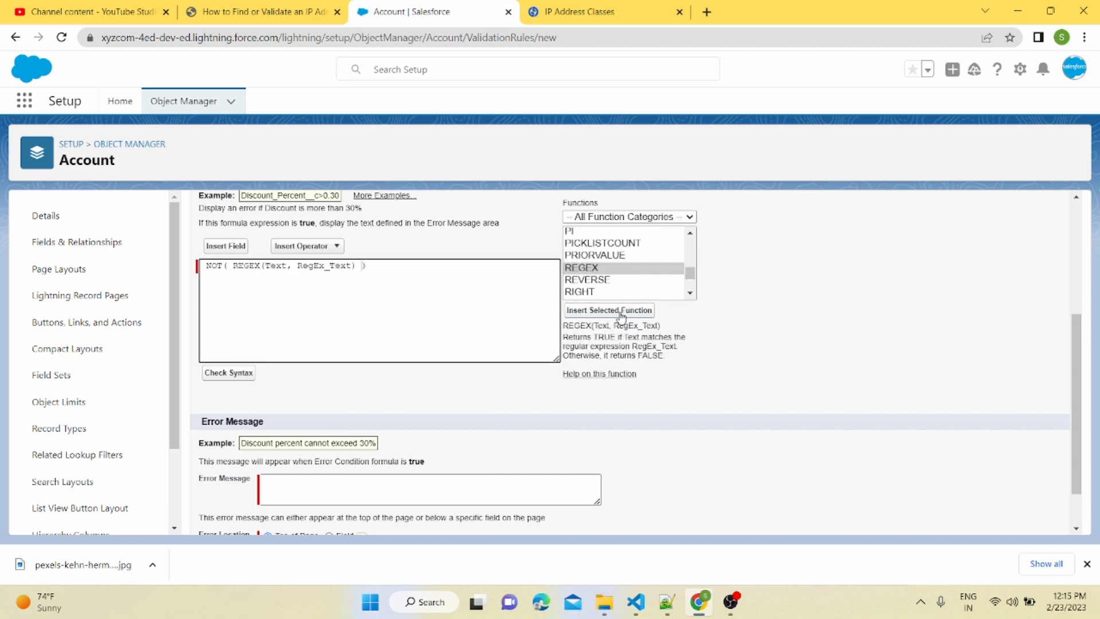
Replace the Text argument of REGEX with the Account's IP Address field, IP_Address__c
left_click_drag(211, 267, 217, 267)
left_click(233, 266)
double_click(283, 267)
double_click(330, 266)
double_click(274, 266)
left_click(244, 248)
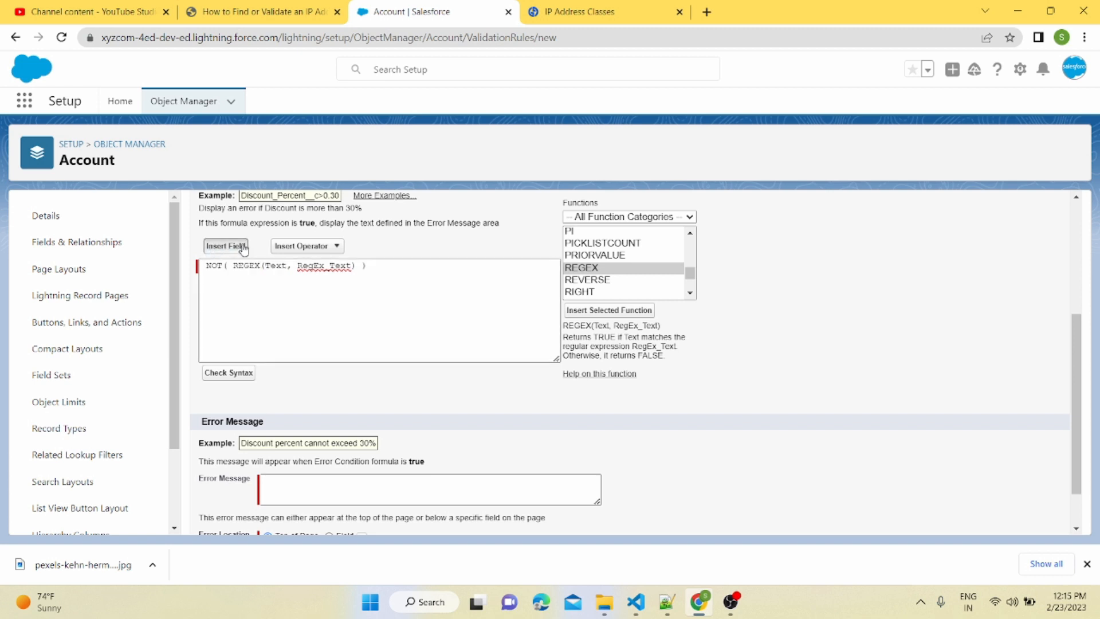
scroll(585, 332, "down", 1)
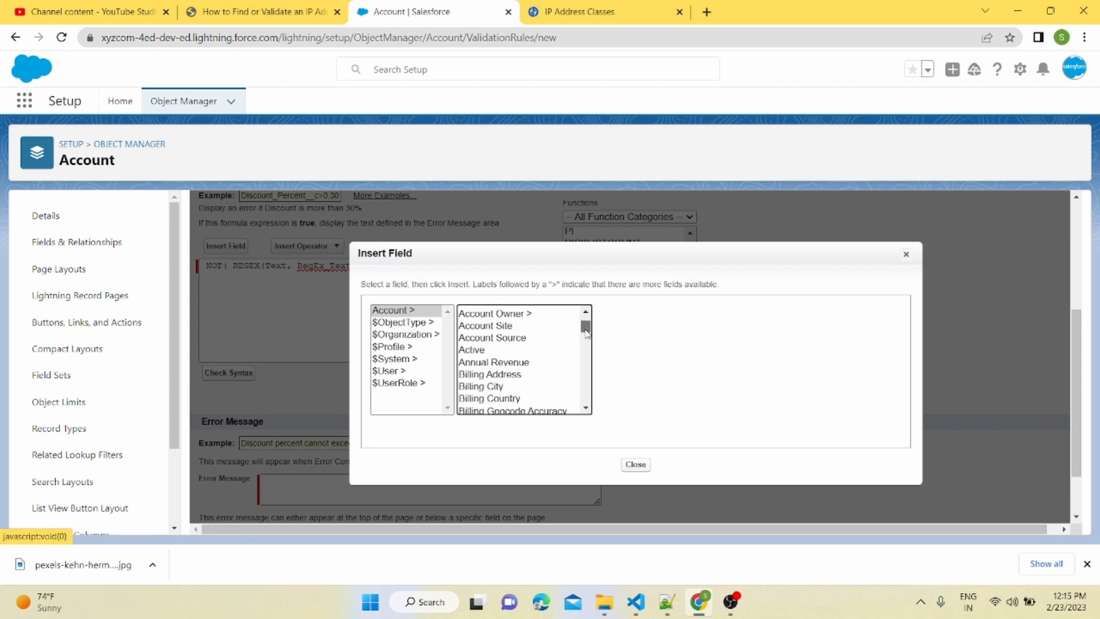
left_click_drag(586, 333, 599, 407)
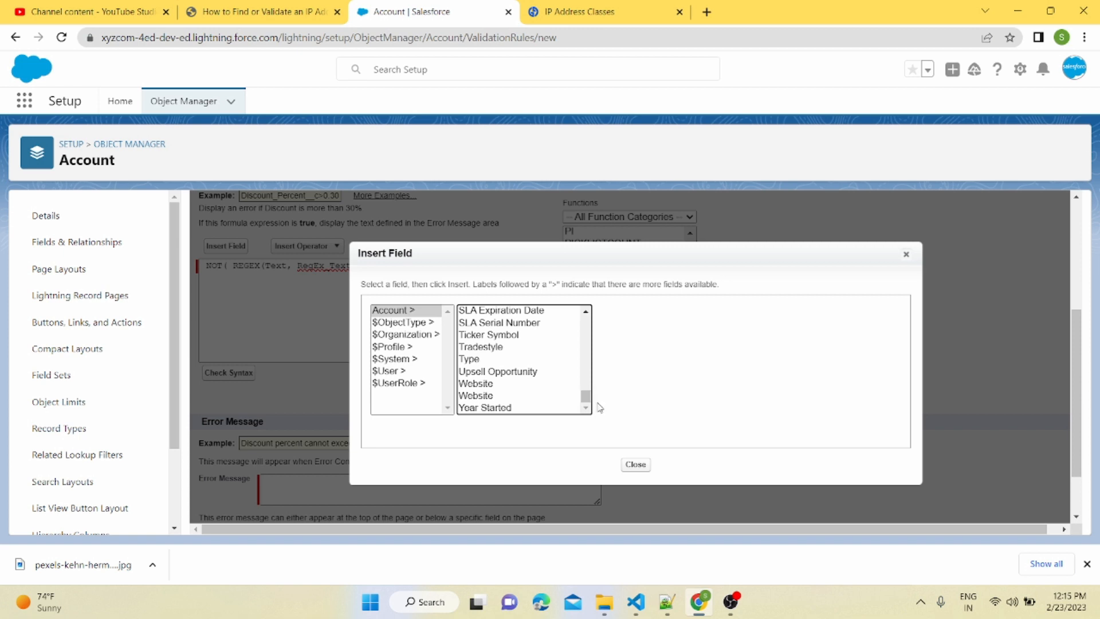
key("i")
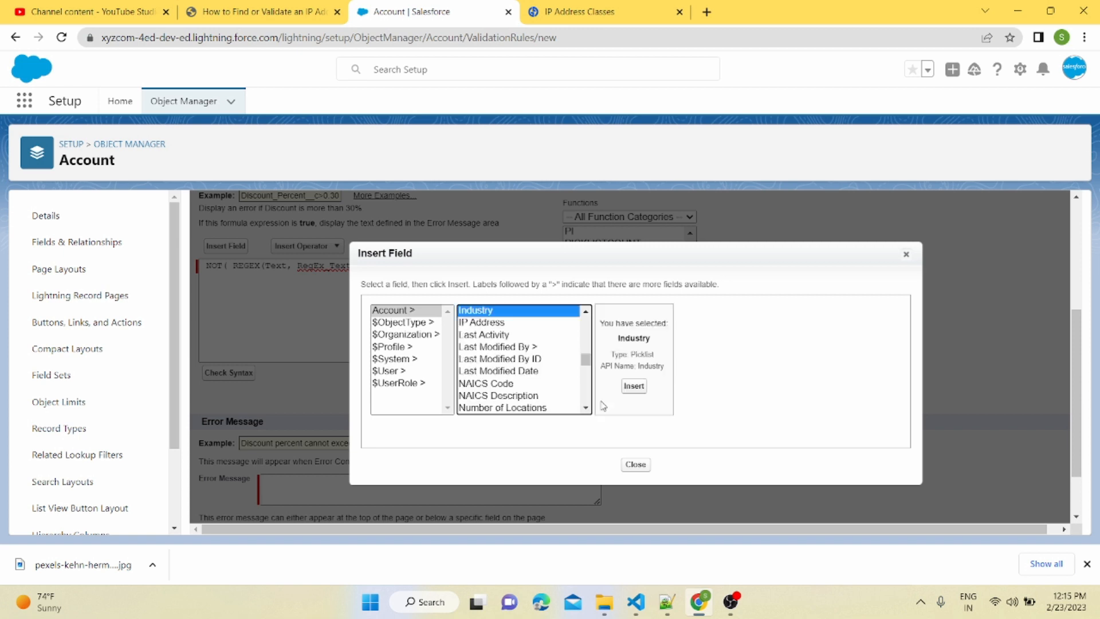
left_click(544, 325)
left_click(645, 386)
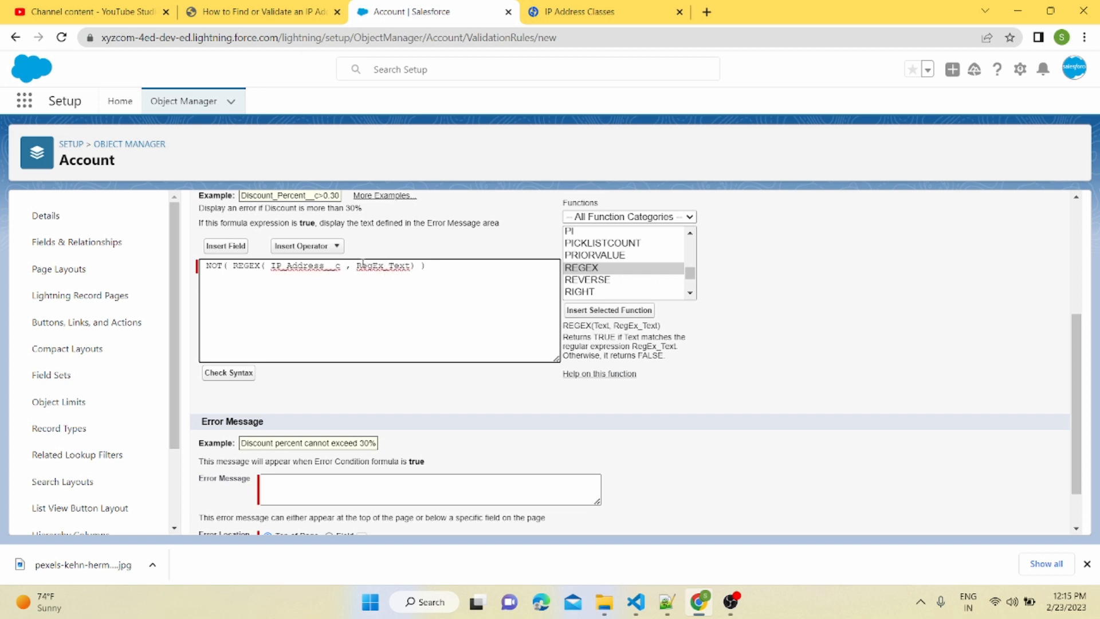
Replace the RegEx_Text placeholder with "^((25[0-5]|2[0-4][0-9]|[01]?[0-9][0-9]?)\\.){3}(25[0-5]|2[0-4][0-9]|[01]?[0-9][0-9]?)$", adapted from the regular-expressions.info page, and check the formula's syntax
double_click(362, 265)
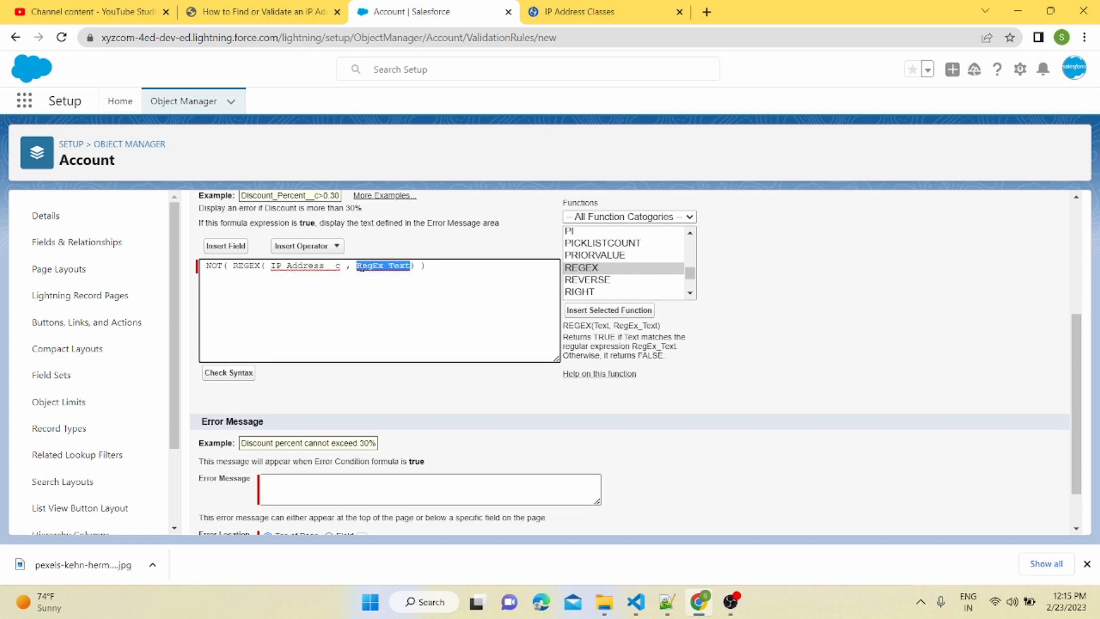
left_click(312, 9)
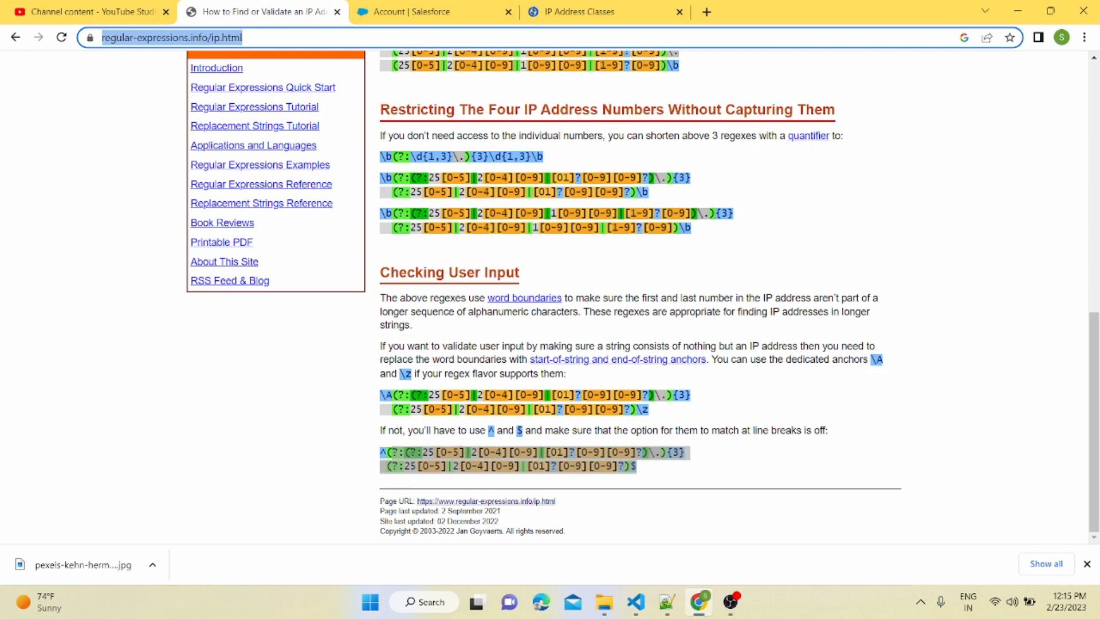
left_click(412, 12)
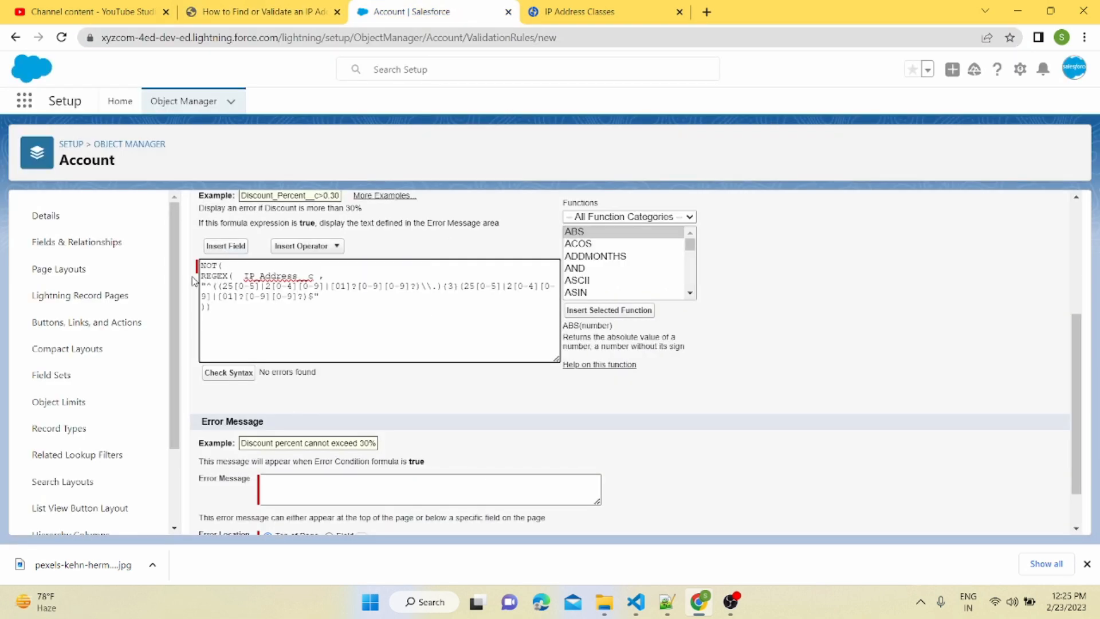
Compare the formula with the website's regex, examining the field reference, the escaped dot, and the ^ and $ anchors
left_click(255, 8)
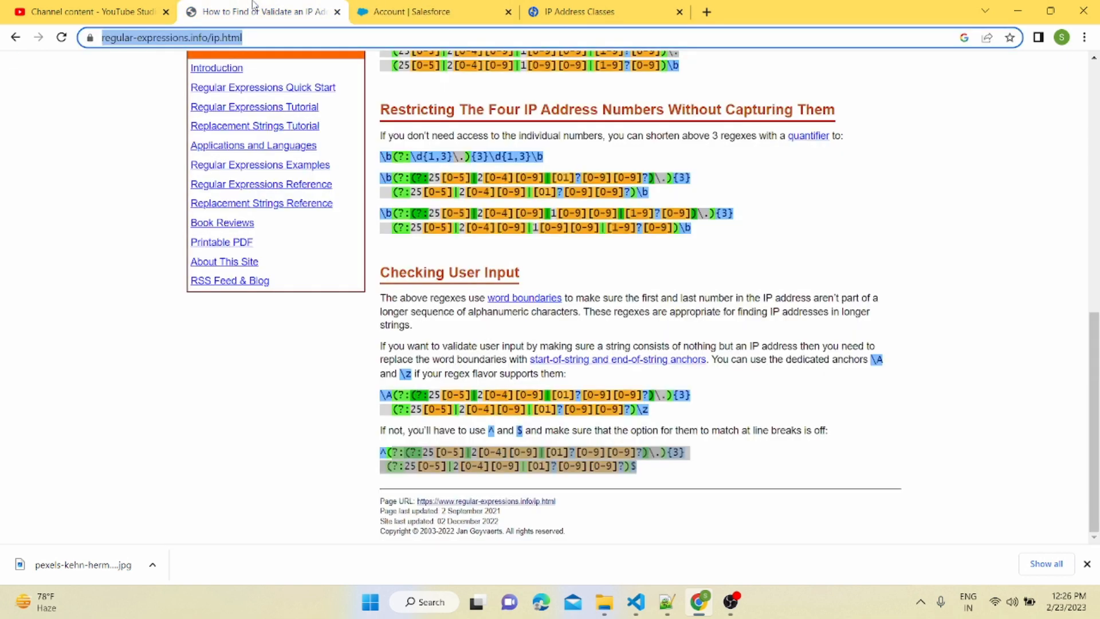
left_click(378, 5)
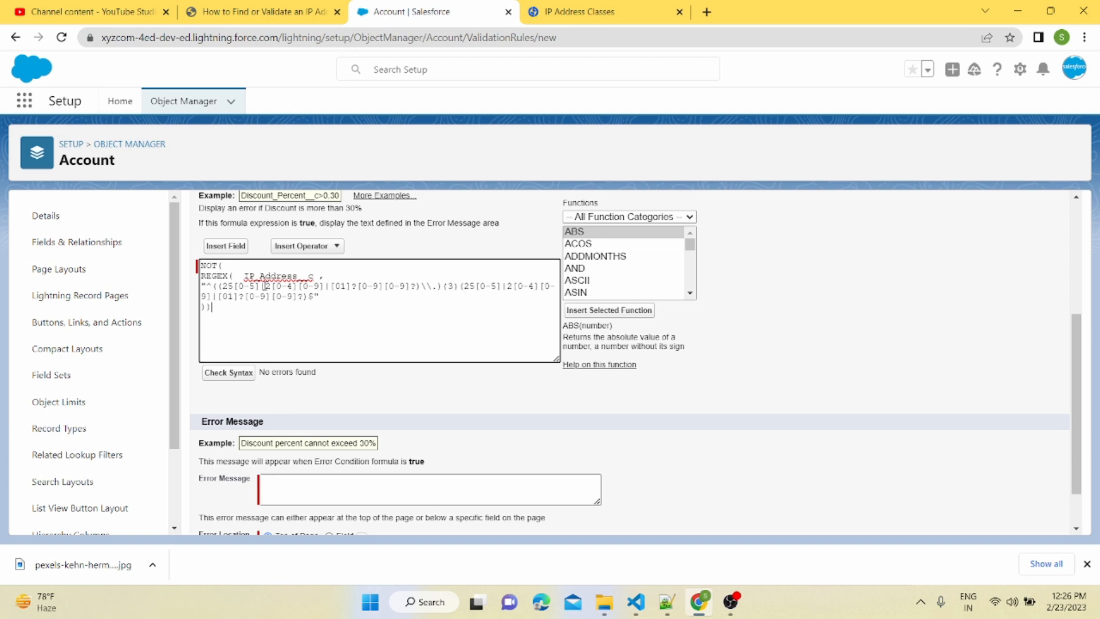
double_click(272, 275)
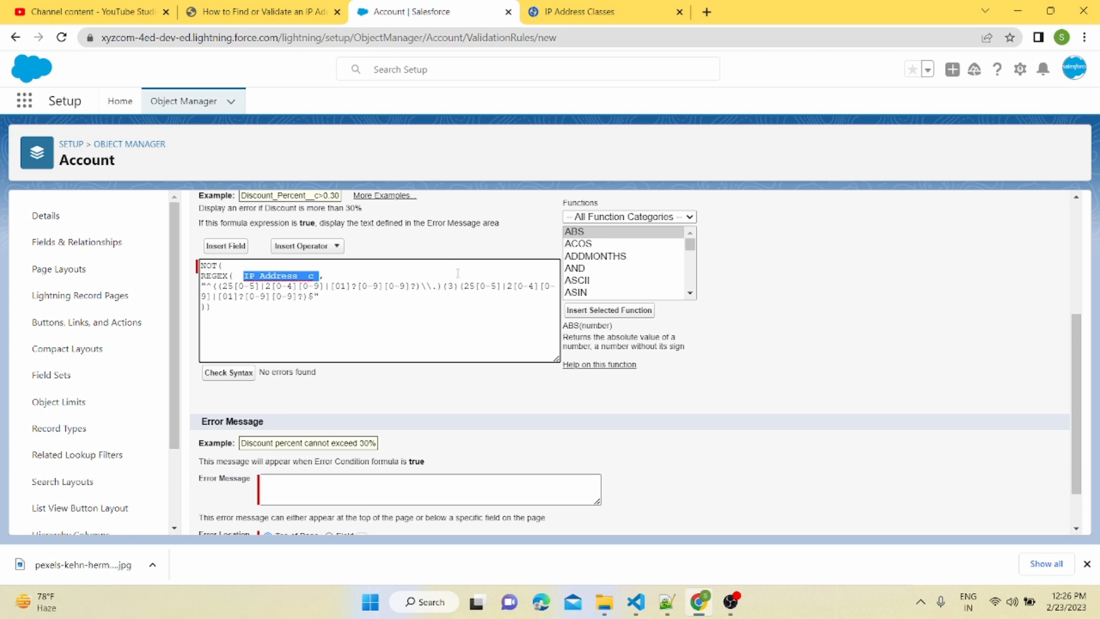
left_click(434, 286)
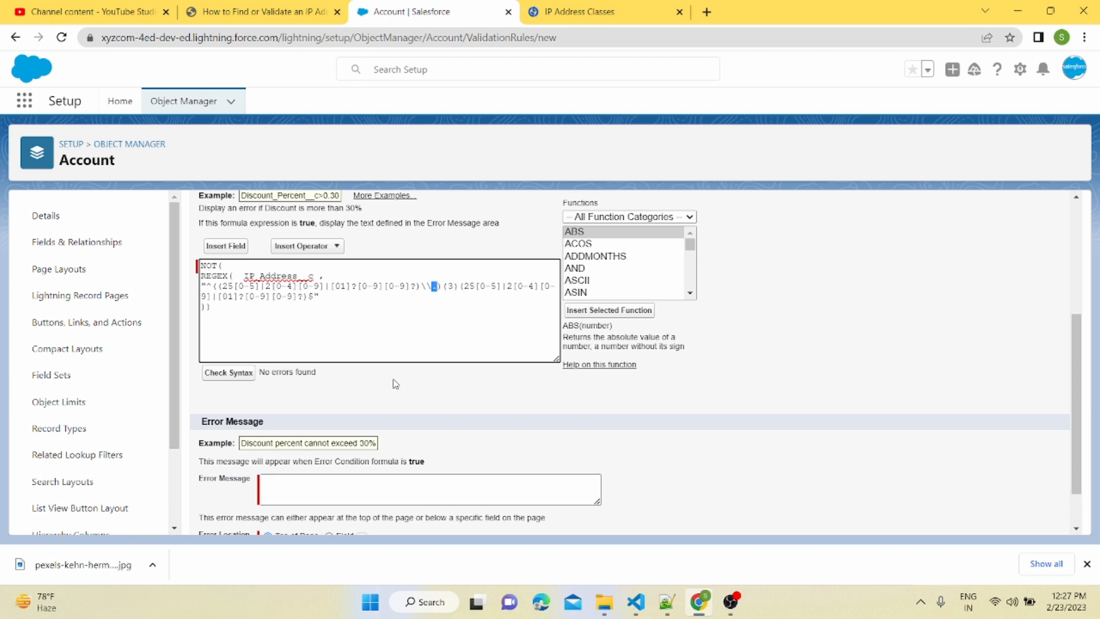
double_click(310, 296)
left_click_drag(211, 286, 205, 286)
left_click_drag(315, 296, 309, 296)
Enter "Invalid IP Address" as the error message, save the validation rule, and check the field reference in the saved formula
left_click(312, 491)
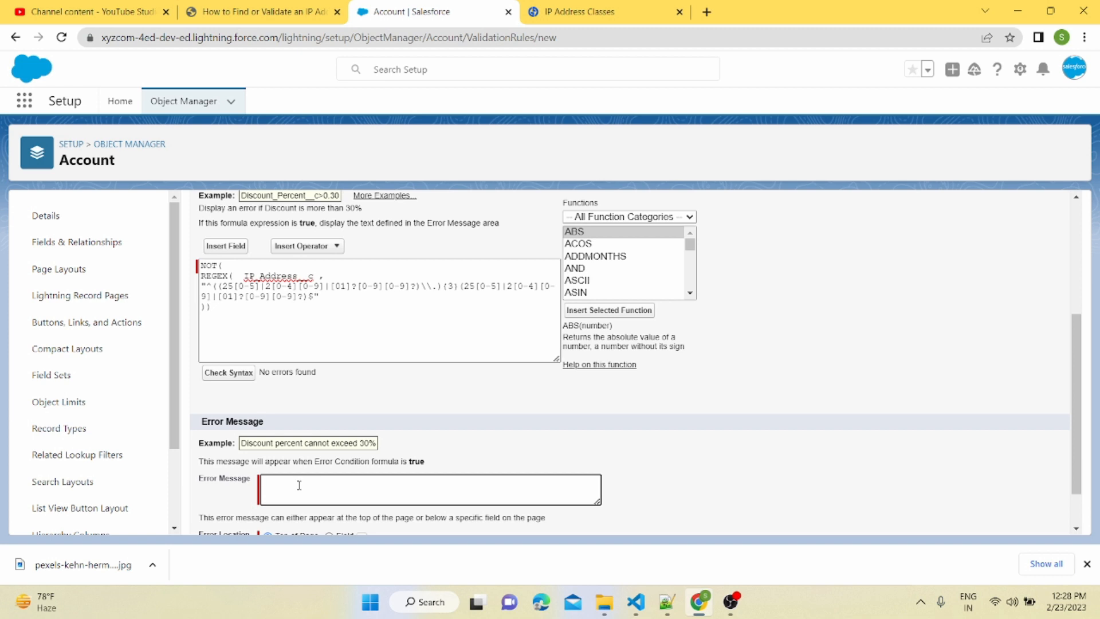
type("Invalid IP Address")
scroll(606, 372, "down", 1)
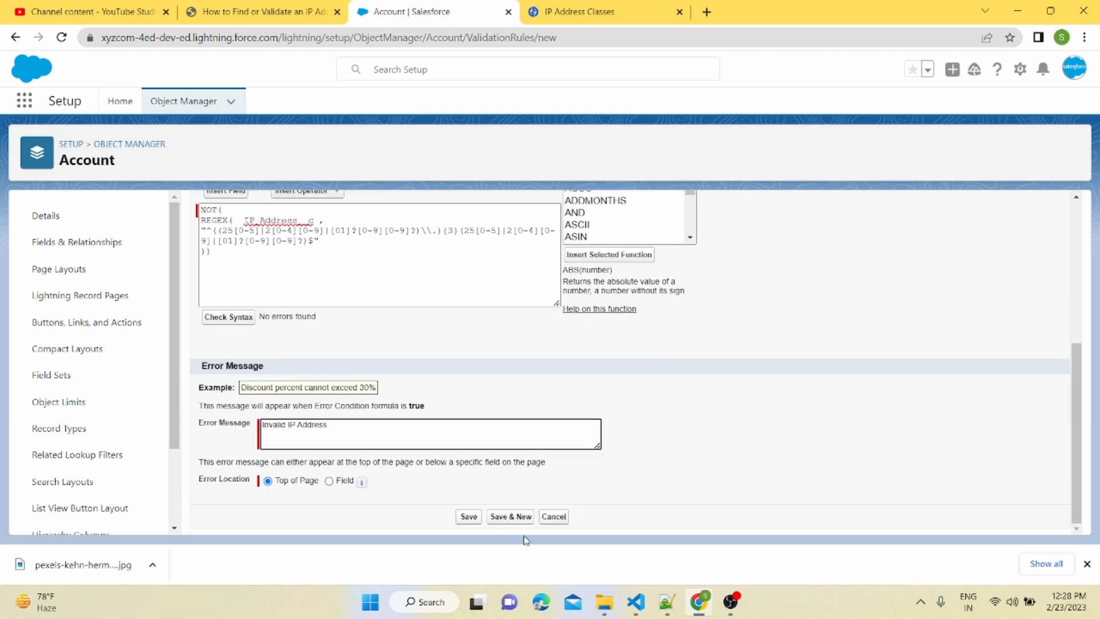
left_click(476, 516)
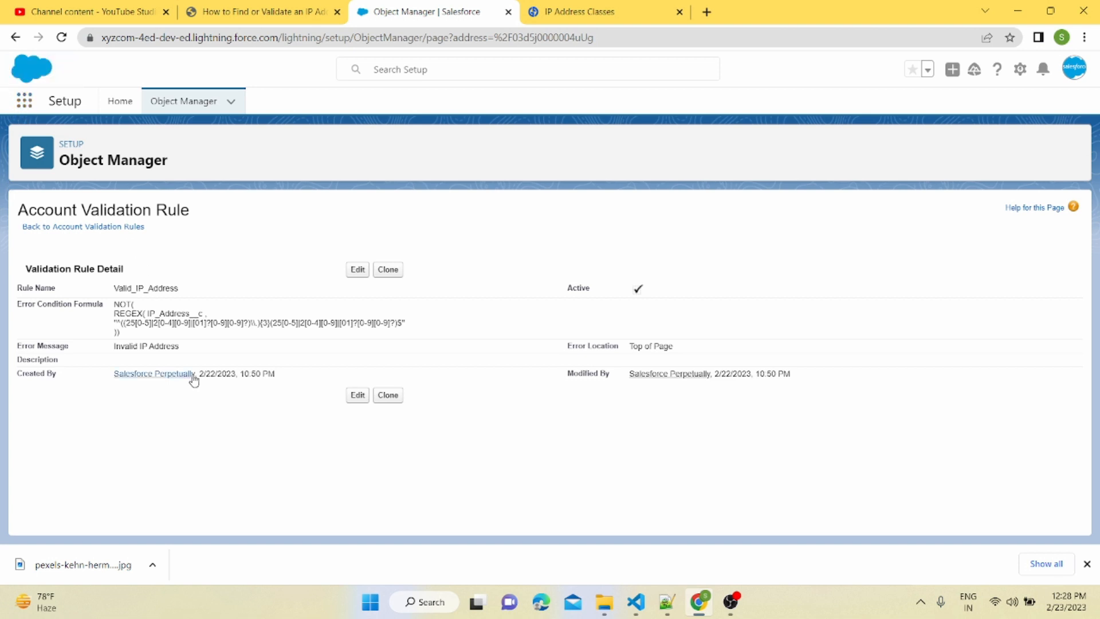
double_click(162, 313)
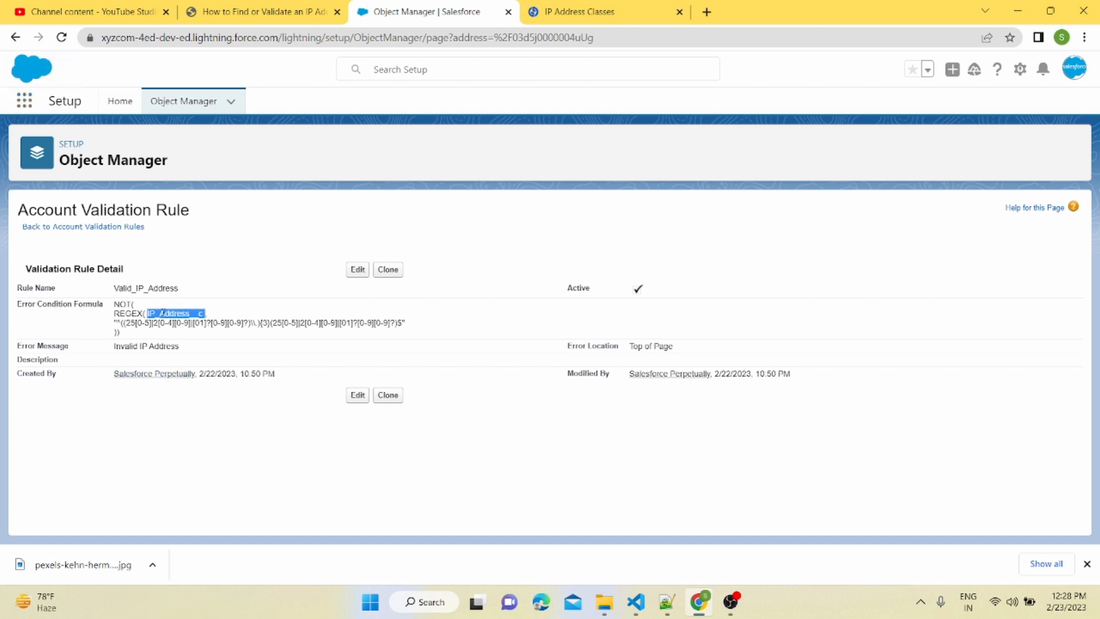
Leave the saved validation rule and open the Sales app from the full list of apps
left_click(23, 38)
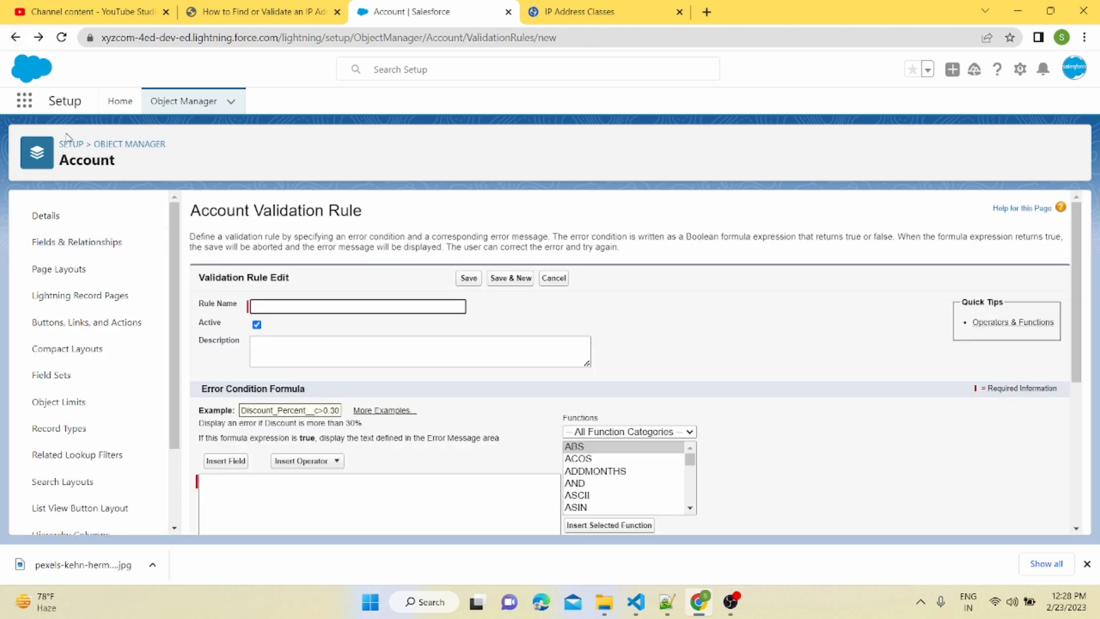
left_click(24, 101)
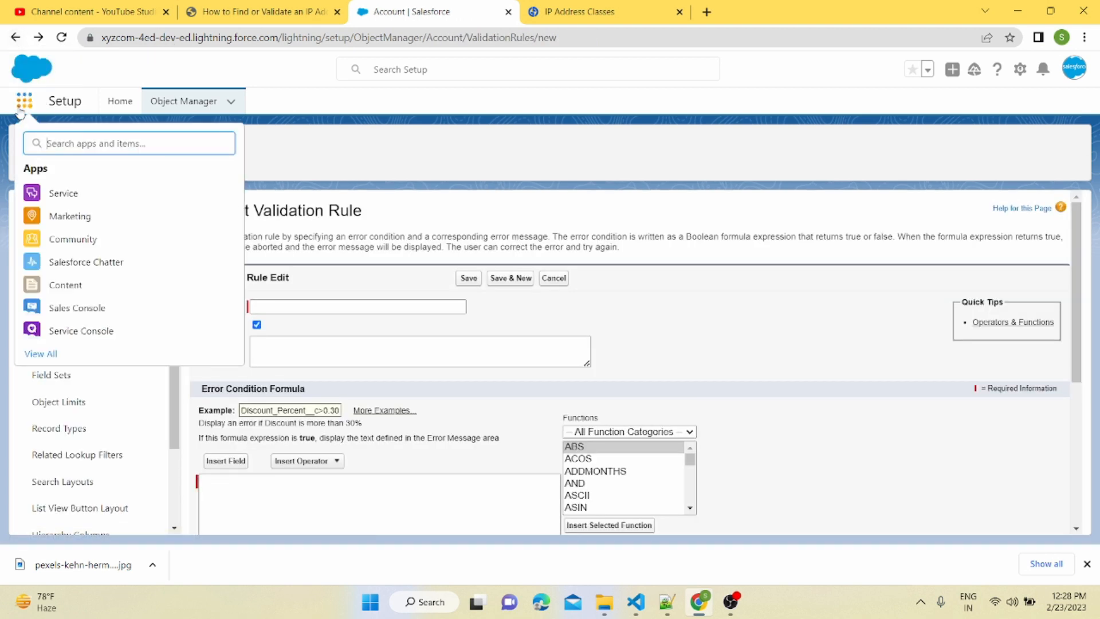
left_click(42, 353)
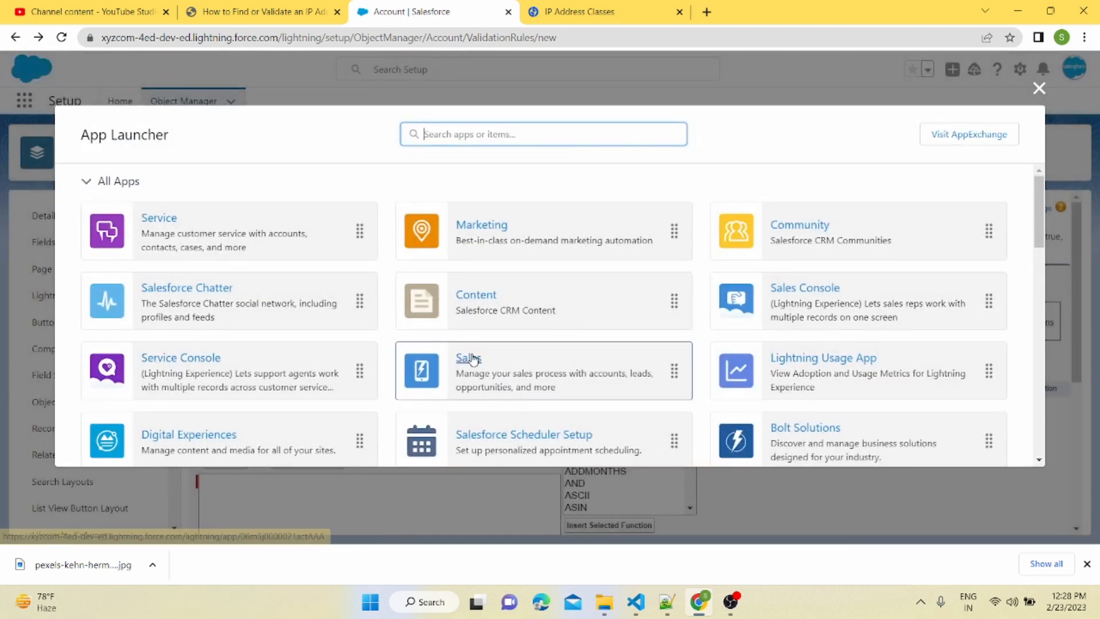
scroll(473, 359, "down", 5)
scroll(473, 359, "up", 5)
left_click(467, 359)
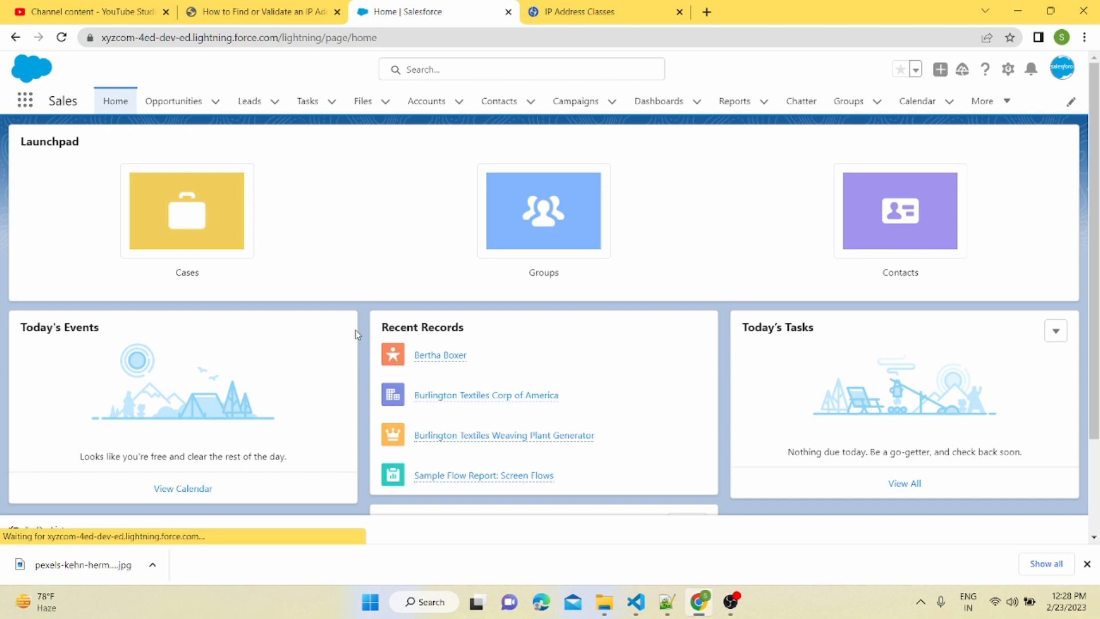
Open the details of the Burlington Textiles Corp of America account and find "IP A" on the page
left_click(428, 101)
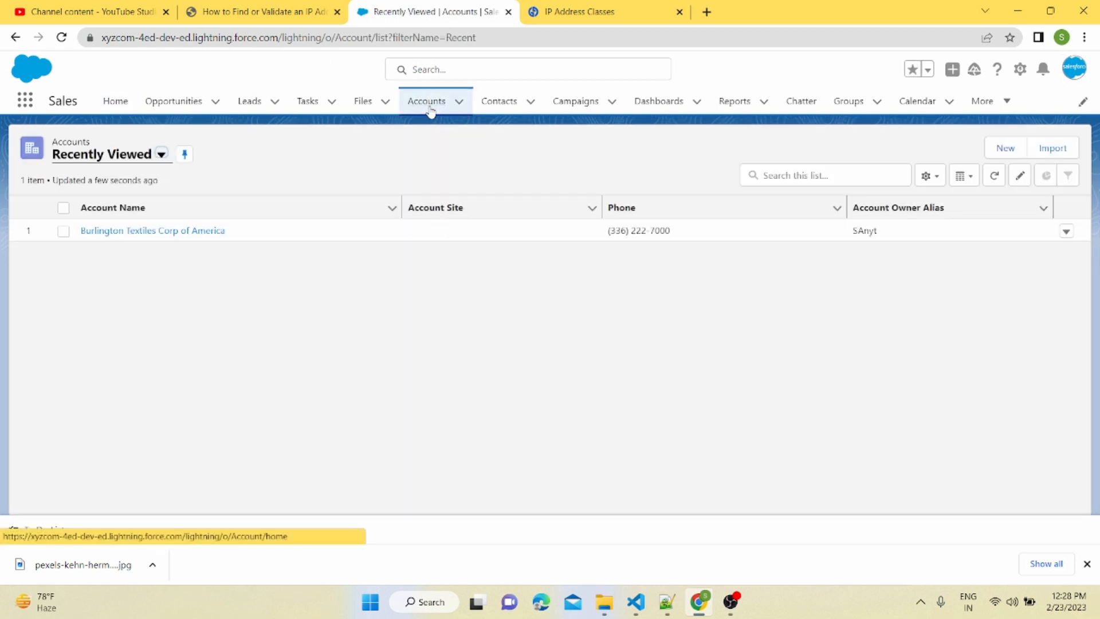
left_click(129, 231)
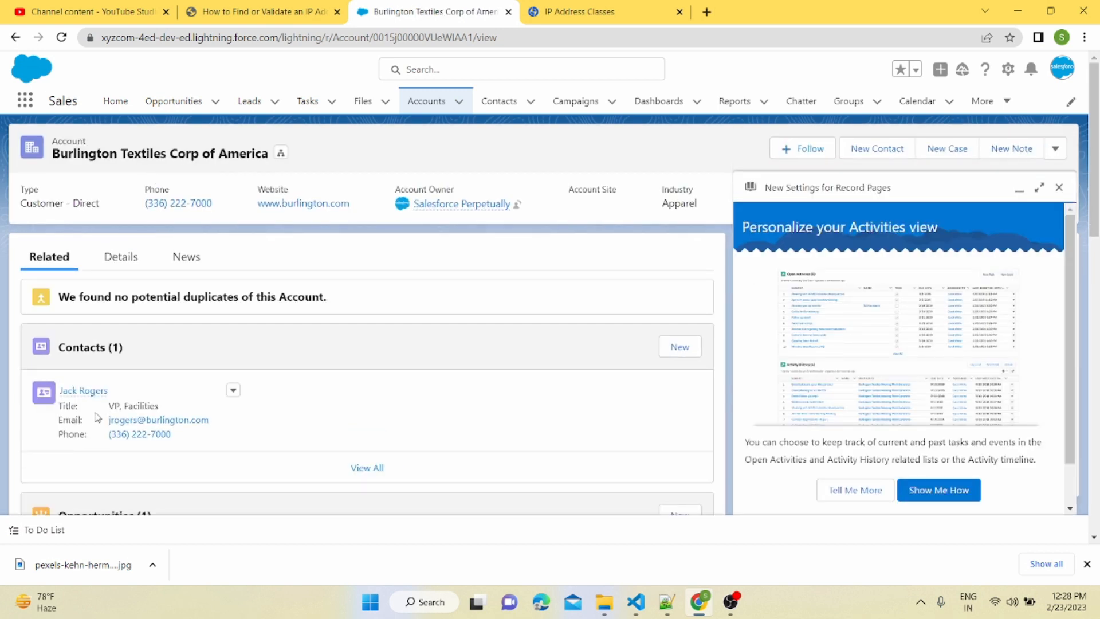
left_click(139, 266)
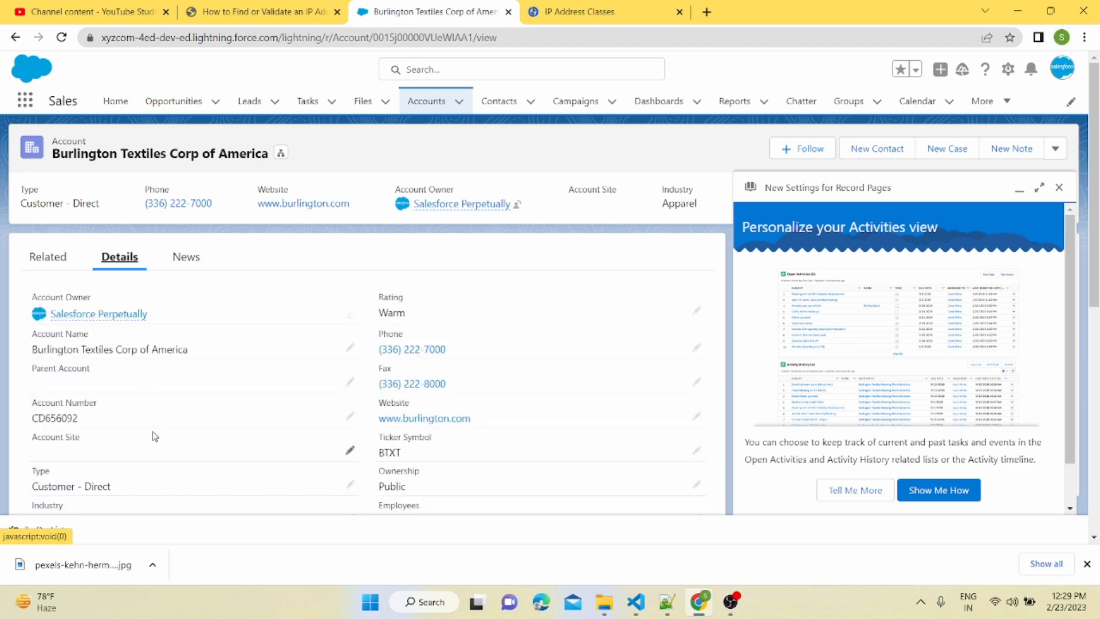
key("ctrl+f")
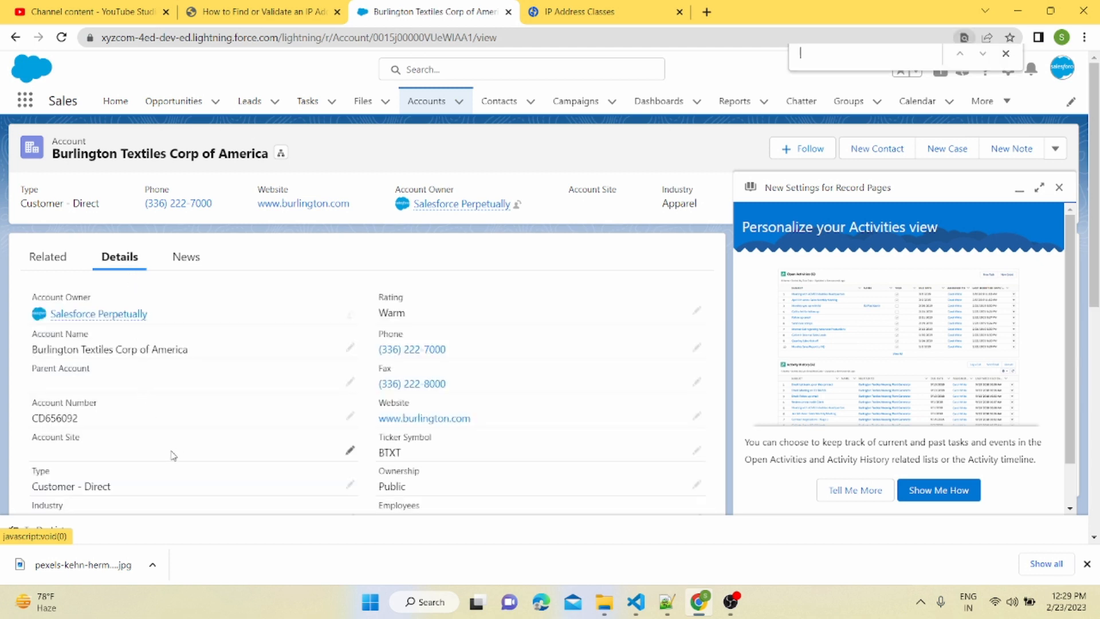
left_click(1059, 187)
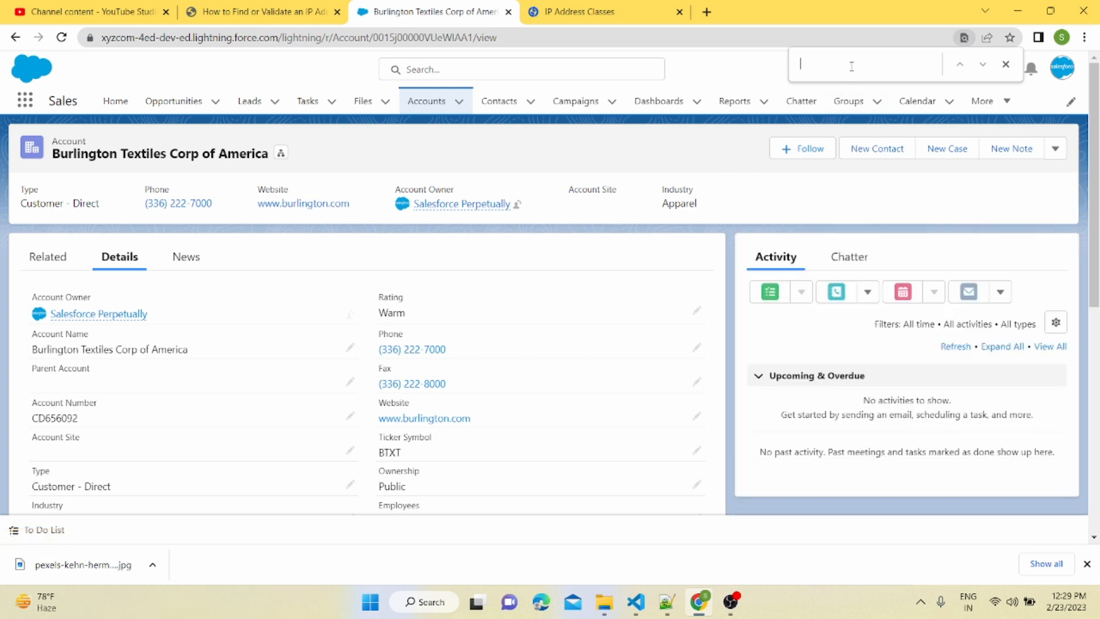
type("IP A")
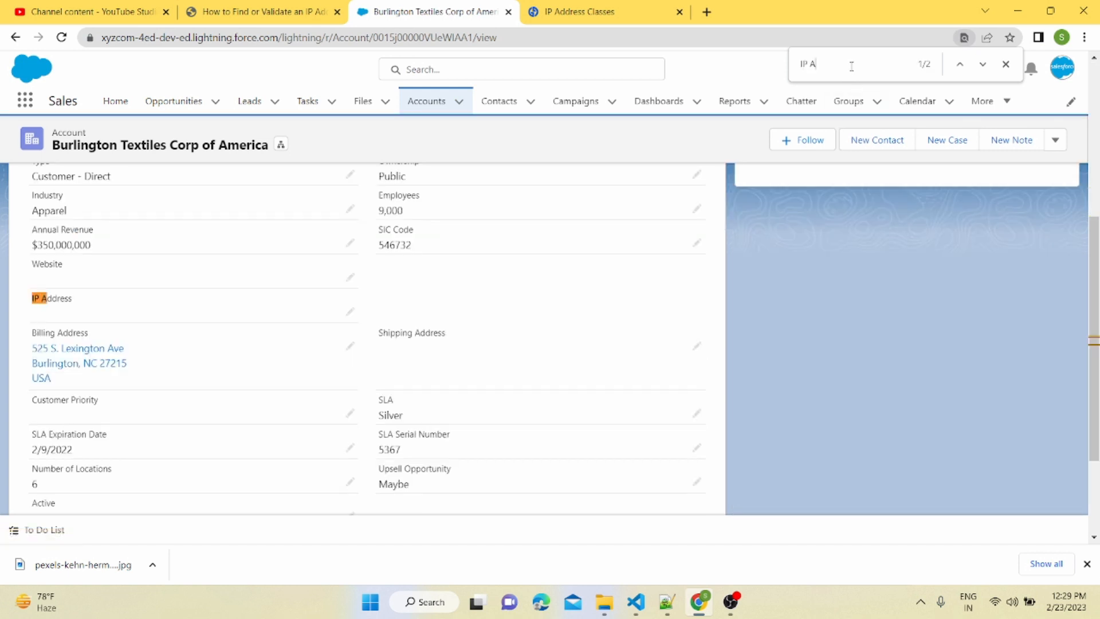
Try to save the account with the invalid IP Address 500.700.800.700, and dismiss the resulting error
left_click(349, 312)
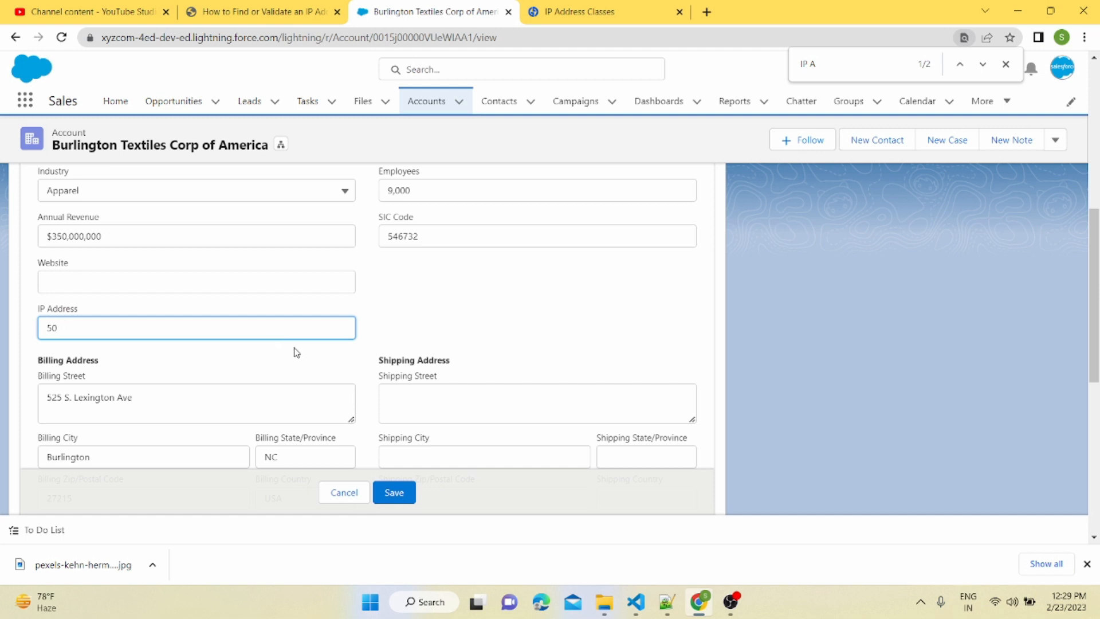
type("700.800.700")
left_click(408, 495)
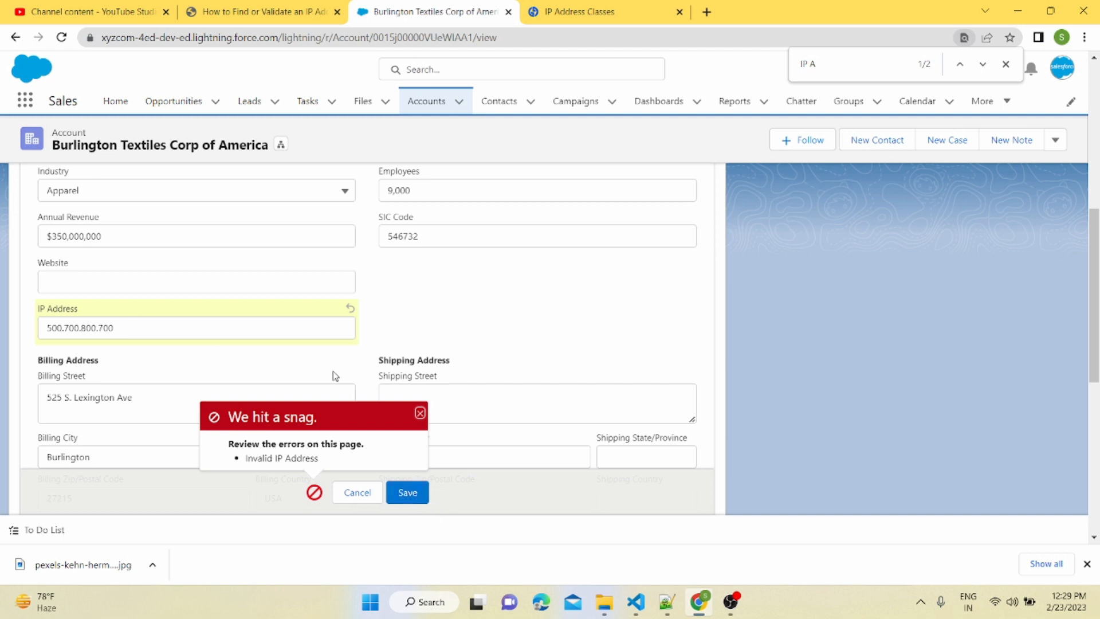
left_click(420, 413)
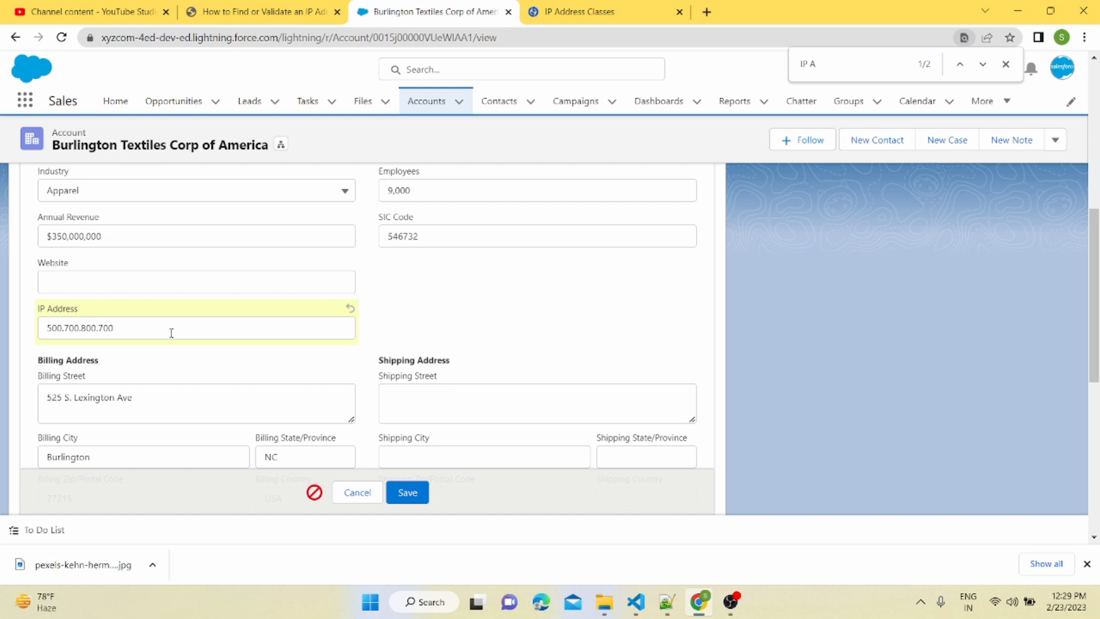
Set the account's IP Address to 9.70.60.50, save the record, and check the saved field
left_click(142, 327)
left_click_drag(142, 327, 50, 281)
key("BackSpace")
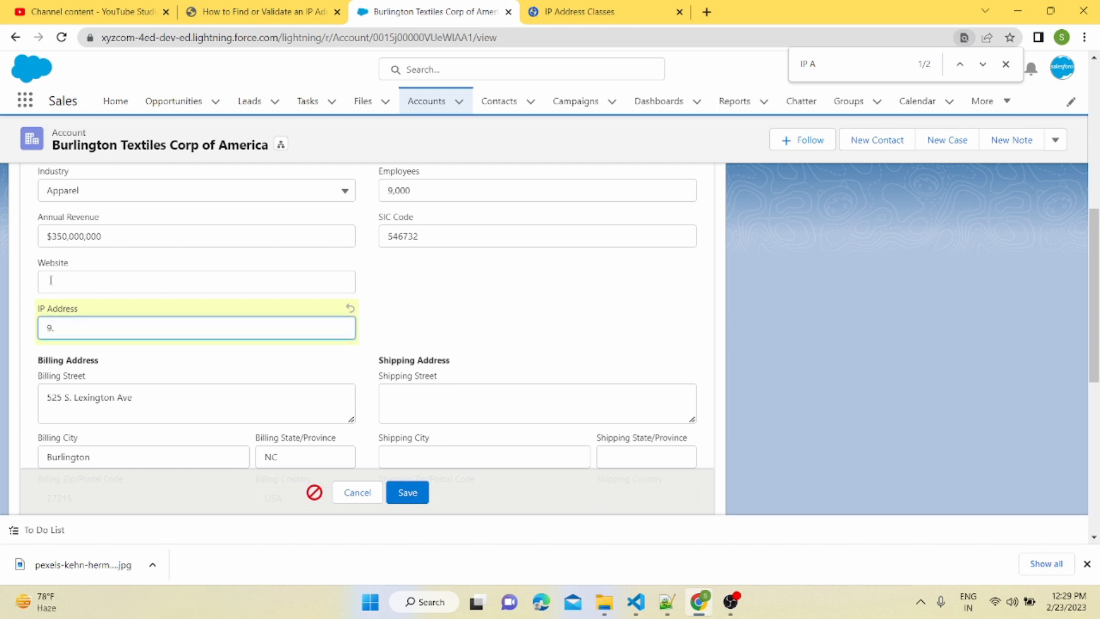
type("9.70.60.50")
left_click(407, 493)
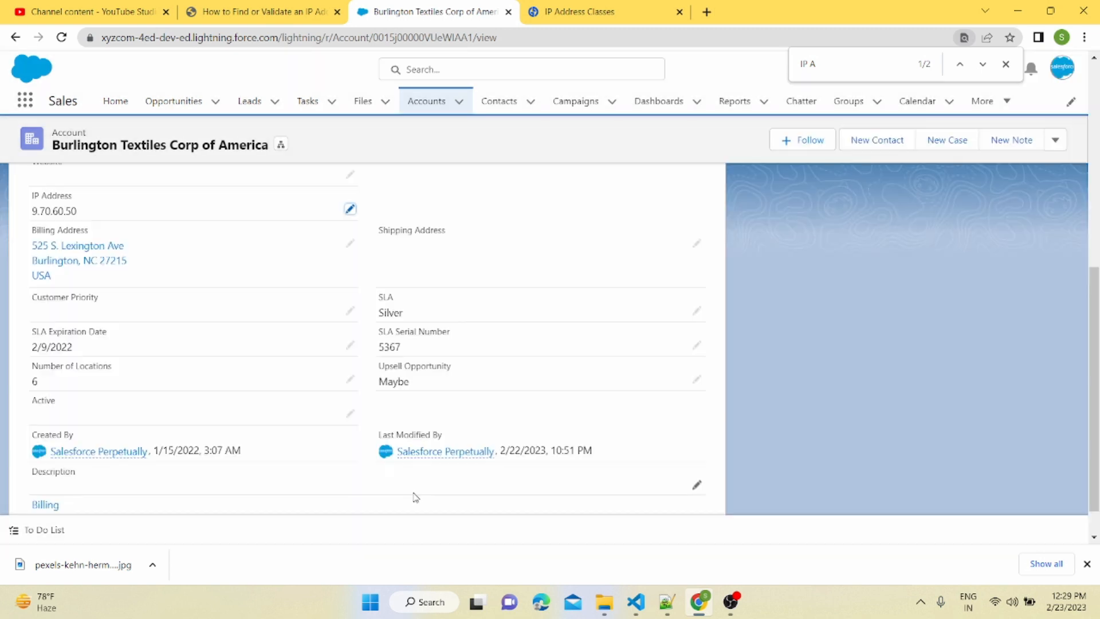
scroll(159, 401, "up", 2)
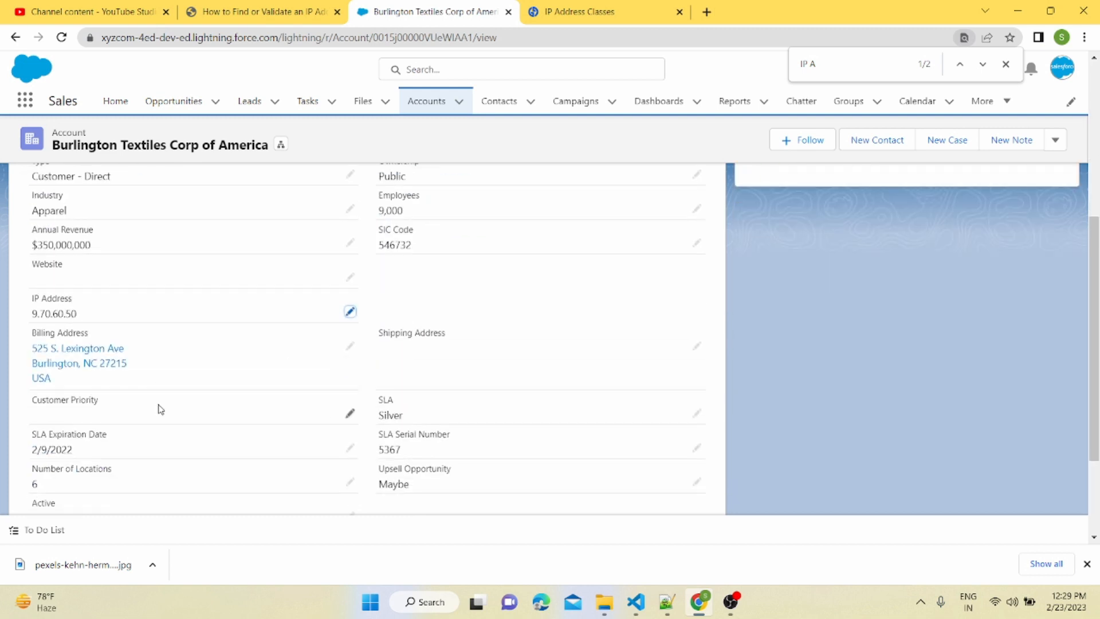